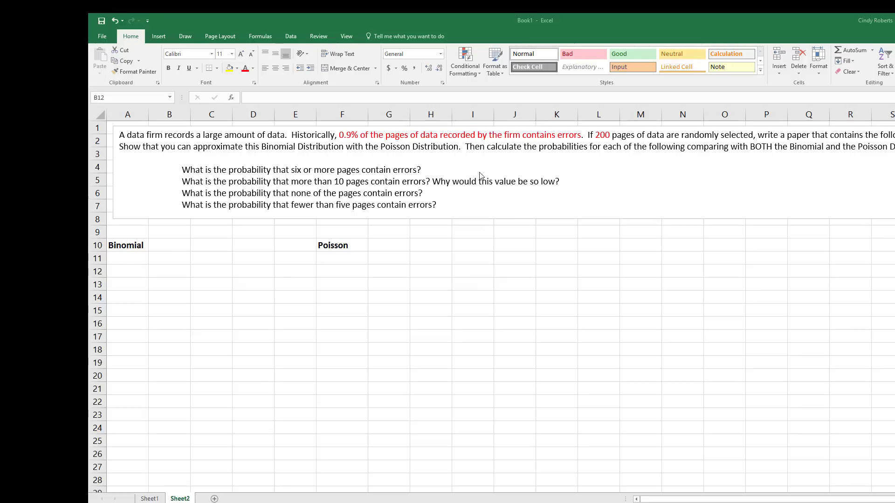
Enter the labels n and p in A11:A12 with values 200 in B11 and 0.009 in B12
click(114, 259)
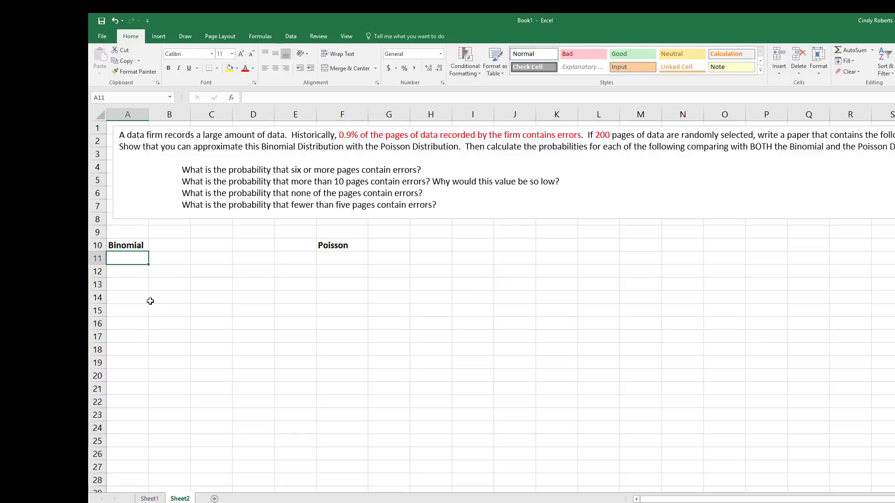
text(n)
key(Return)
key(Up)
key(Right)
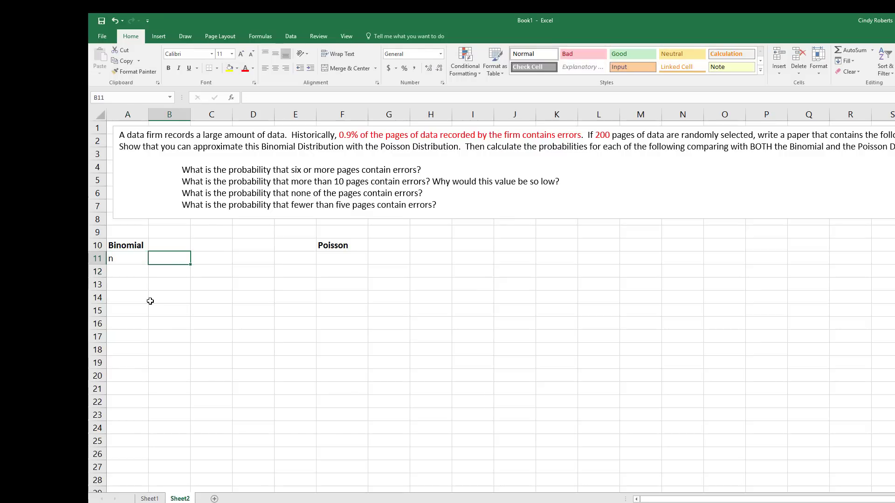
text(200)
key(Return)
key(Left)
text(p)
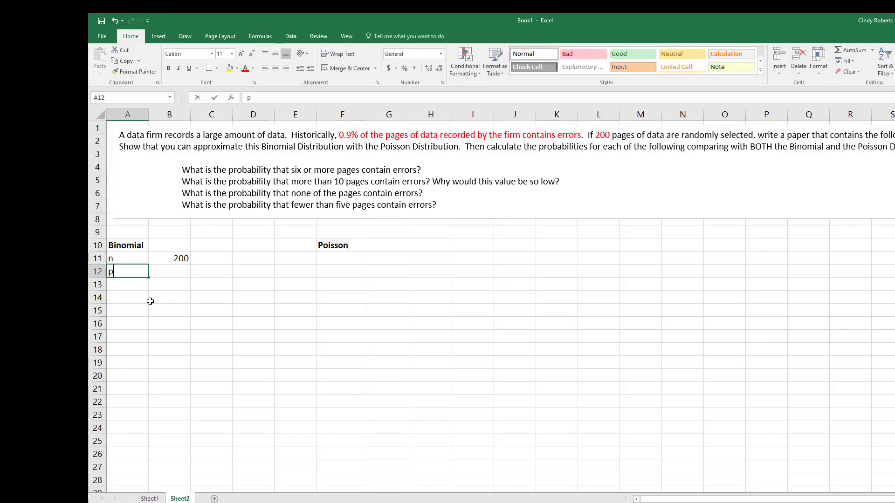
key(Right)
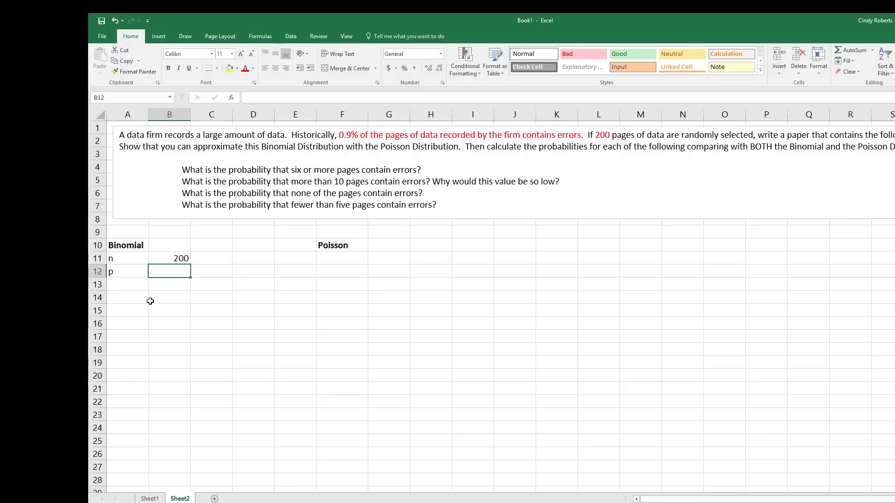
text(0.009)
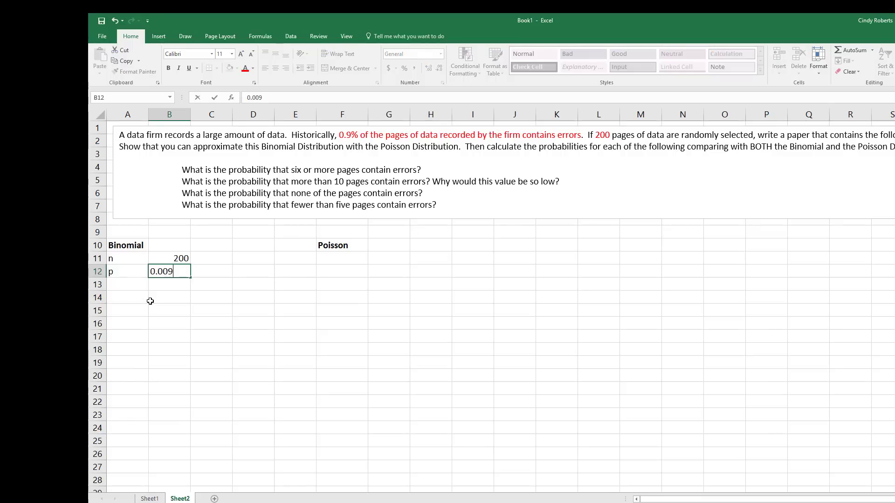
key(Return)
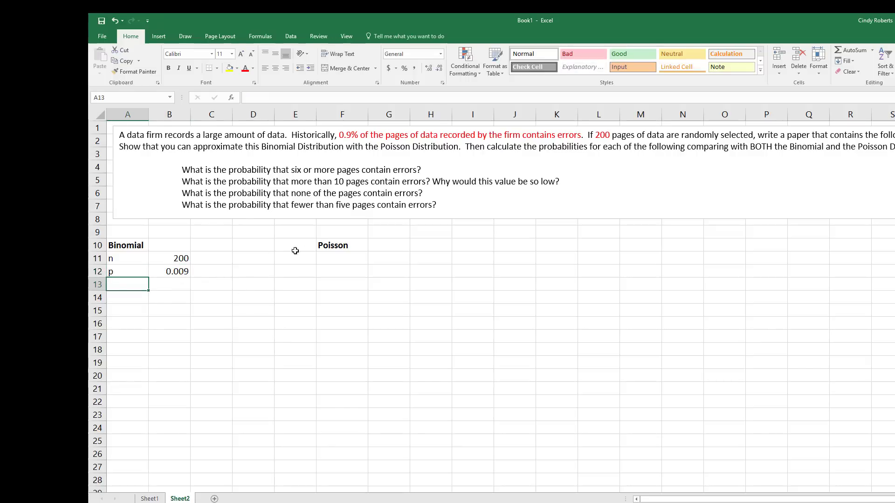
Type the label 'mean = lambda = np' in F11 and autofit column F to fit it
click(342, 256)
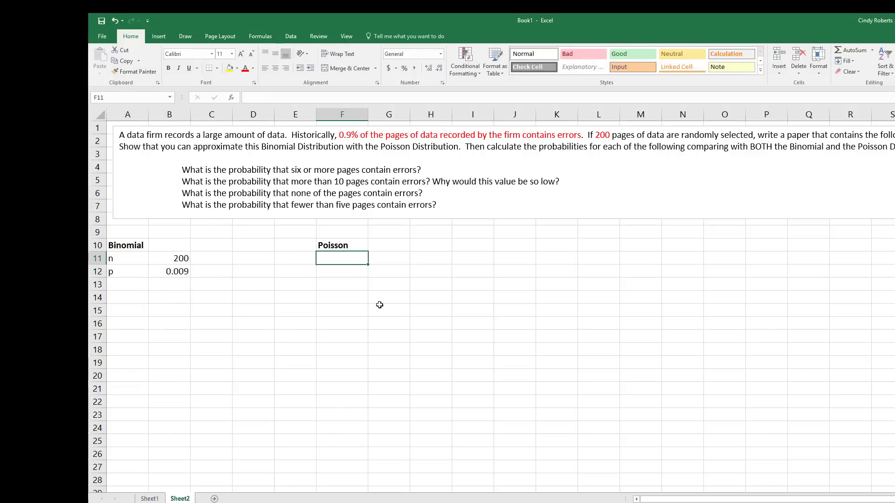
text(mean = la)
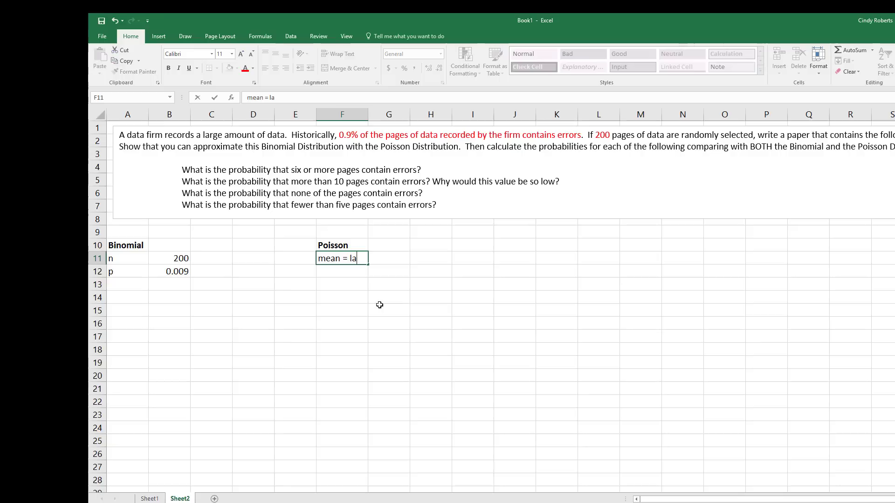
text(mbda)
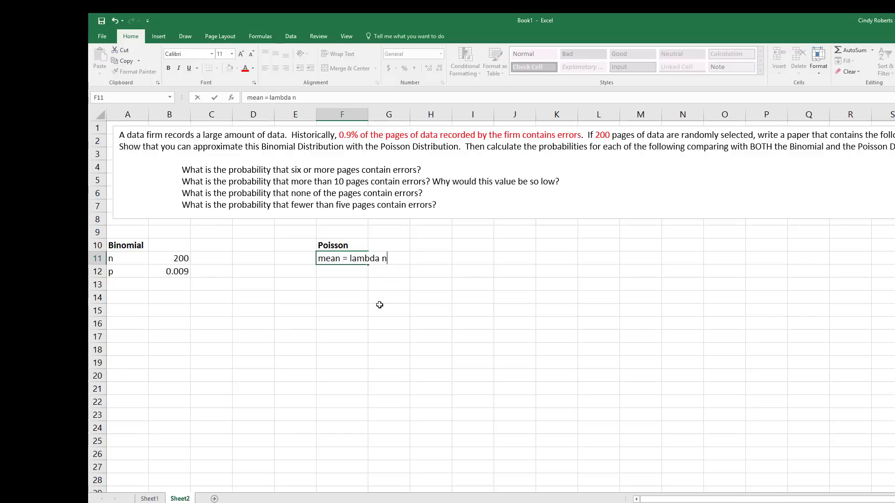
text( = np)
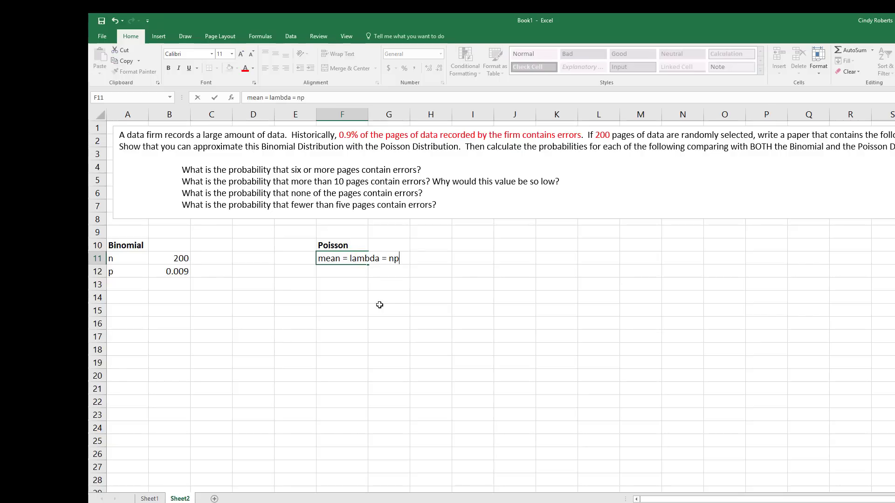
click(425, 261)
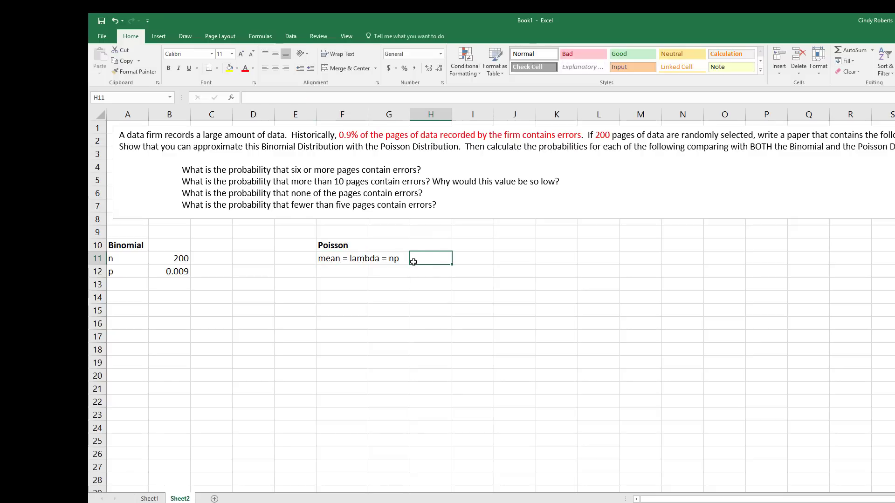
double_click(369, 114)
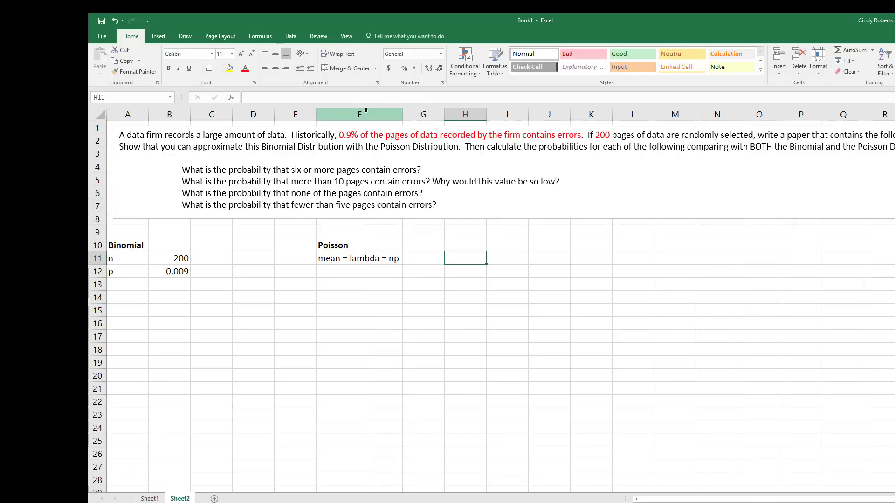
Enter =B11*B12 in G11 to compute the mean, giving 1.8
click(419, 257)
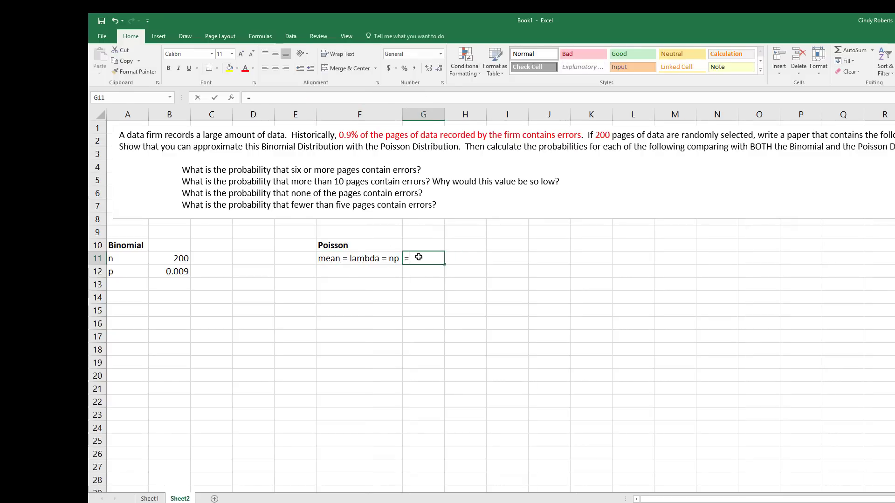
text(=)
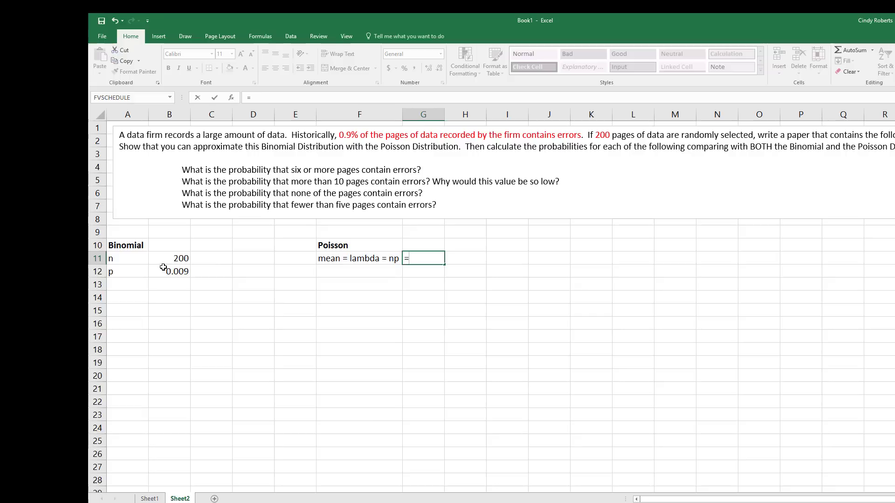
click(164, 262)
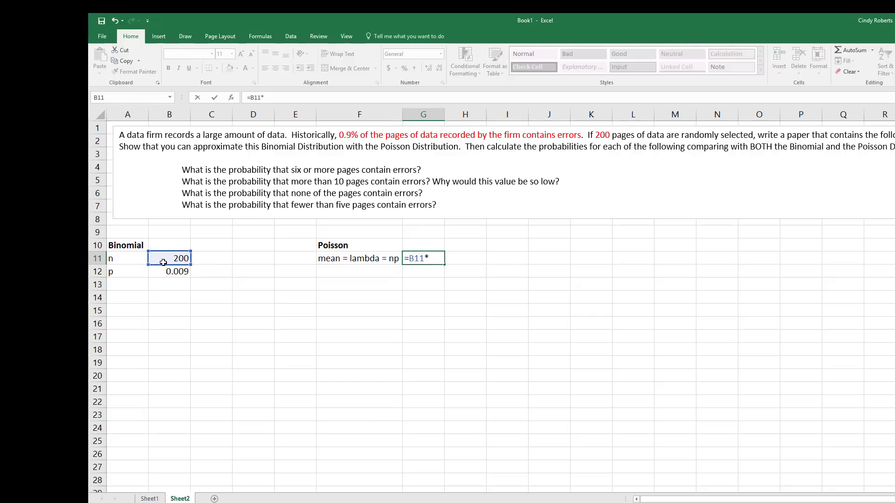
text(*)
click(163, 272)
key(Return)
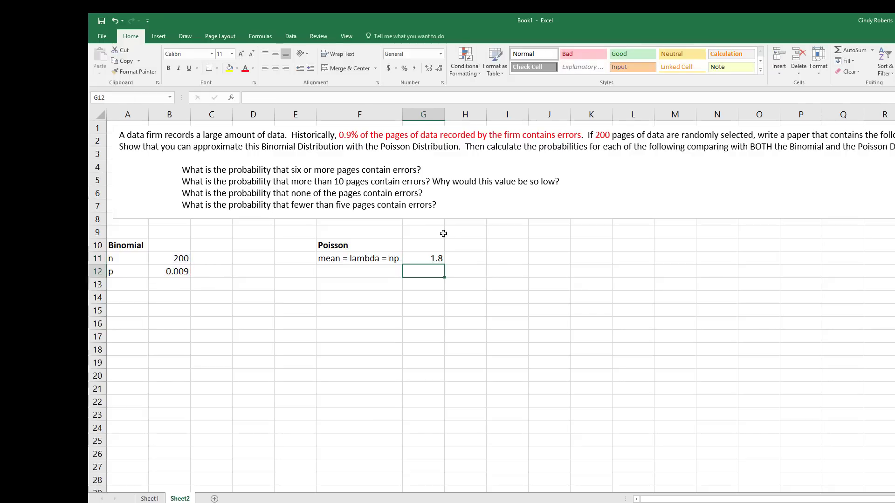
click(415, 261)
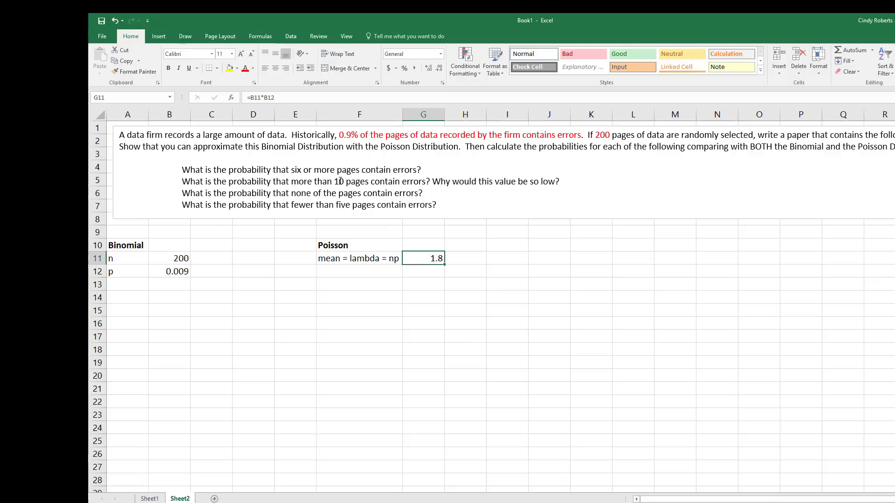
double_click(339, 182)
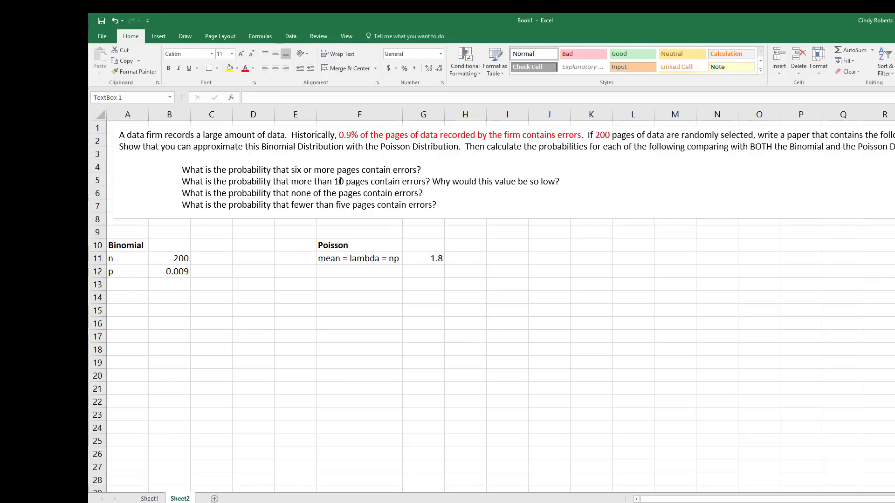
click(377, 311)
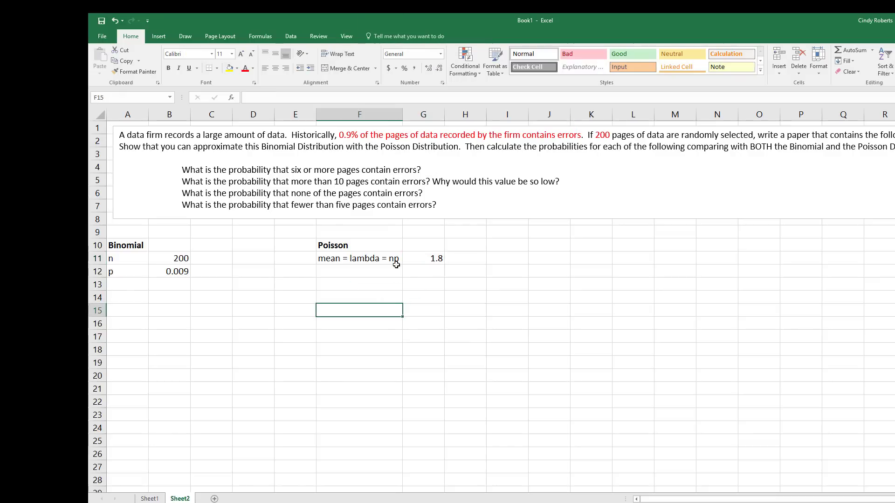
double_click(602, 136)
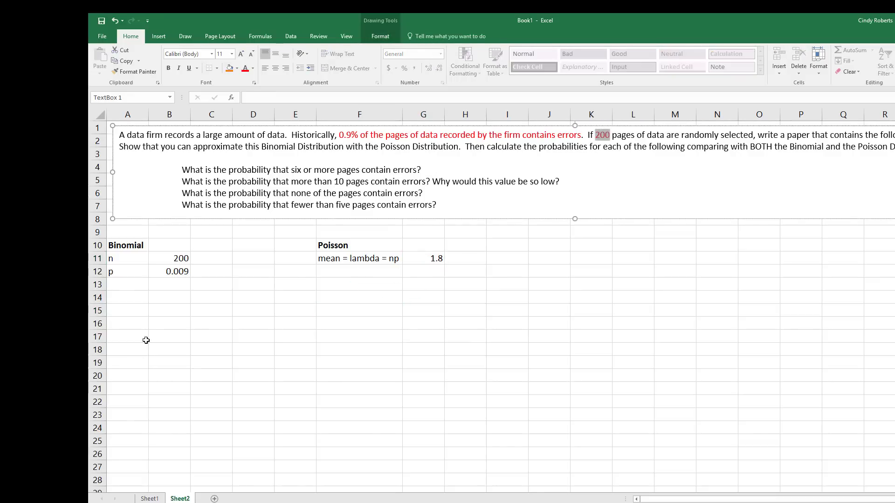
click(140, 298)
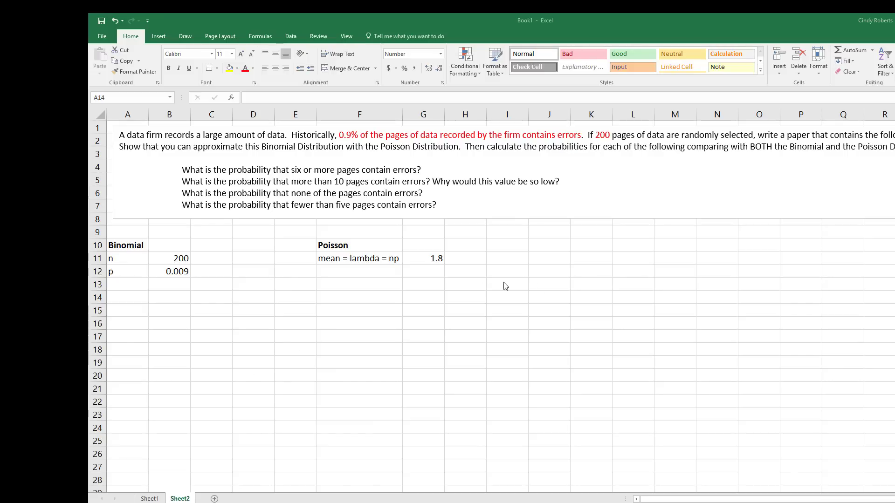
Enter the page counts 0 through 10 down A14:A24
click(129, 301)
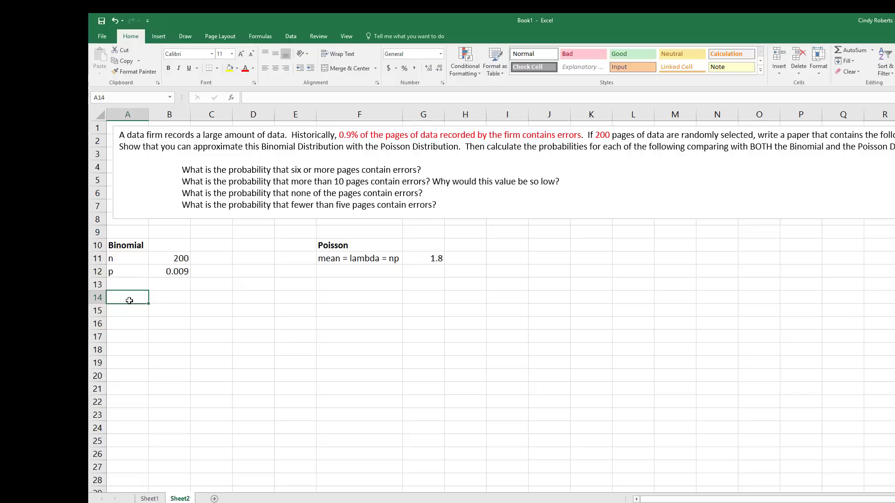
text(0)
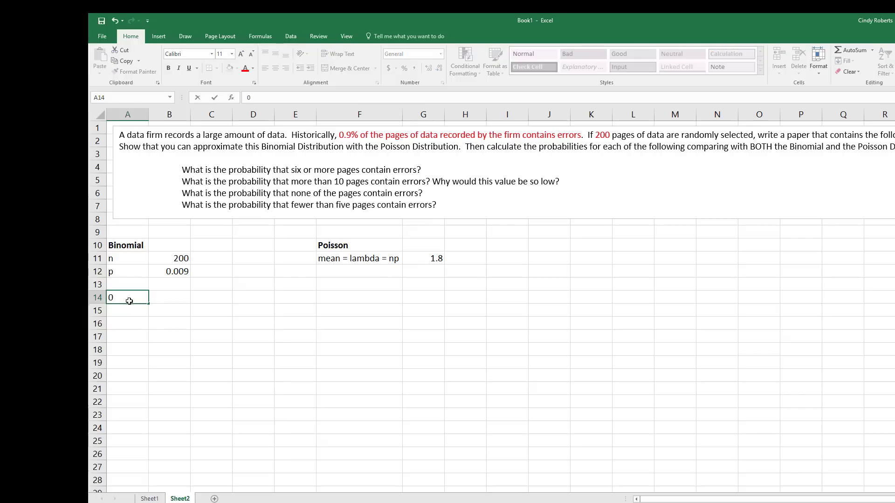
key(Return)
text(1 )
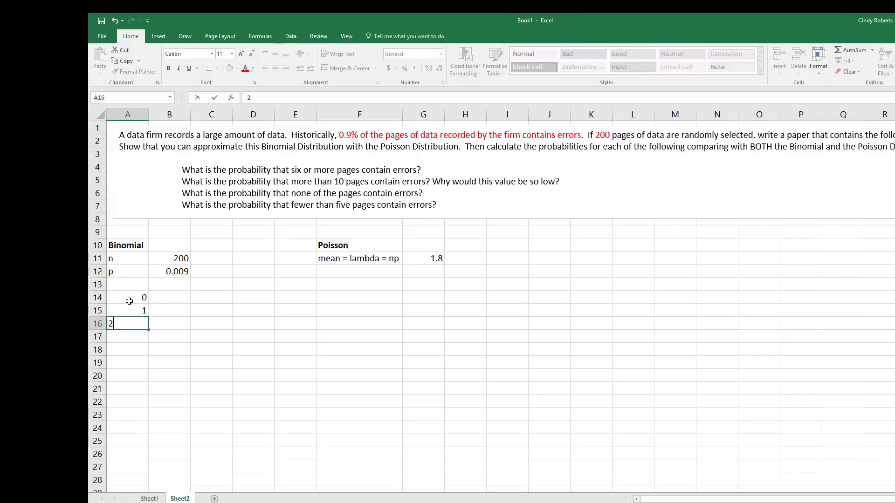
text(2 3 4 5 6 7 8 9 10)
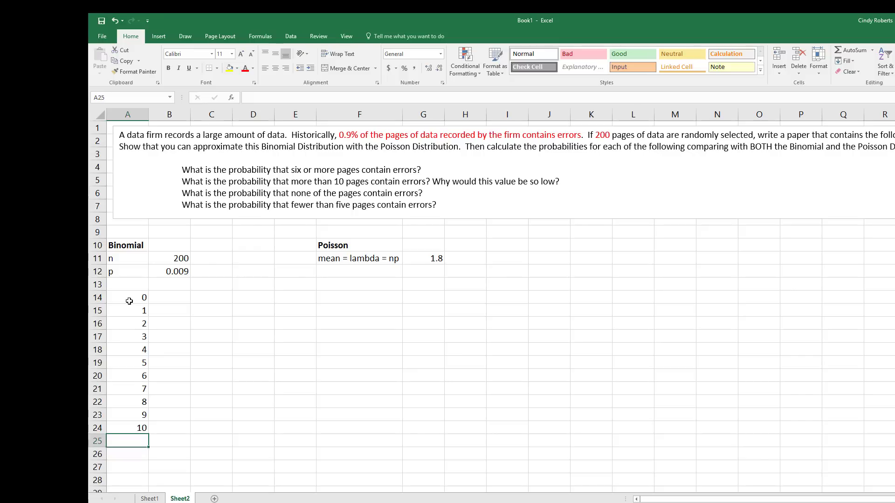
Copy the 0–10 list from A14:A24 into F14:F24 under Poisson
drag(129, 301, 129, 425)
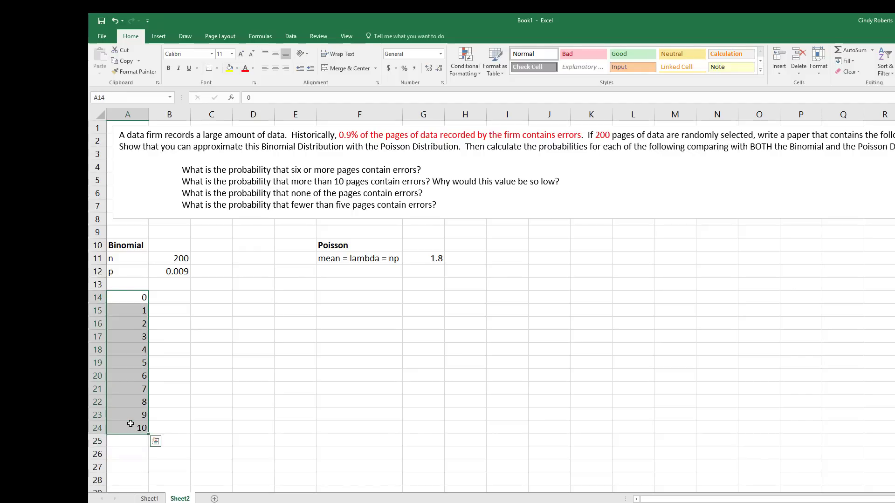
key(ctrl+c)
click(328, 301)
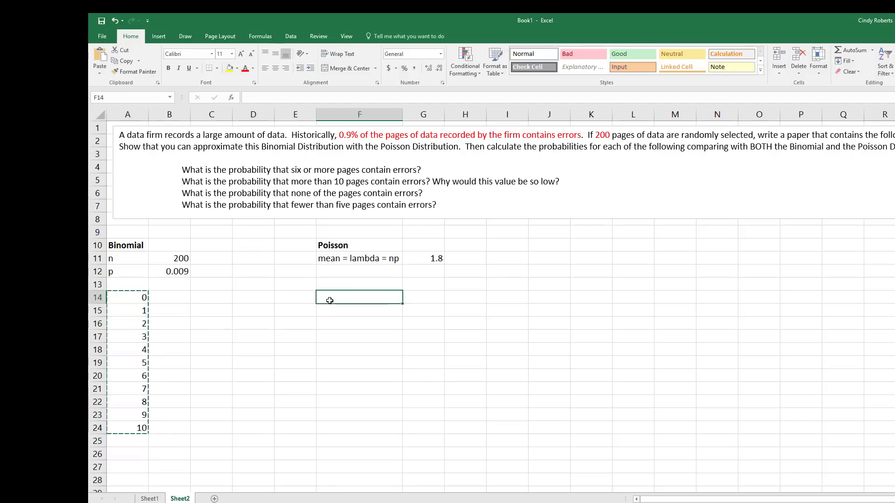
key(ctrl+v)
click(178, 296)
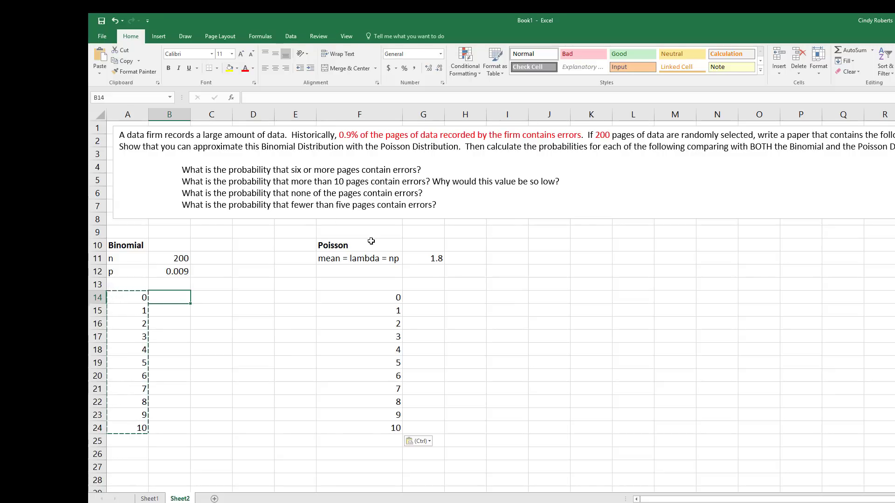
Enter =BINOM.DIST(A14,$B$11,$B$12,FALSE) in B14 and fill it down to B24
text(=)
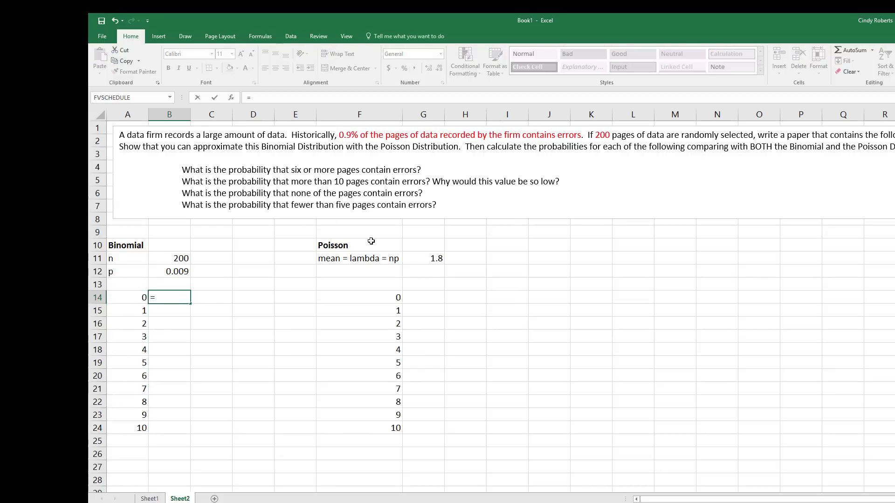
text(binom.dist)
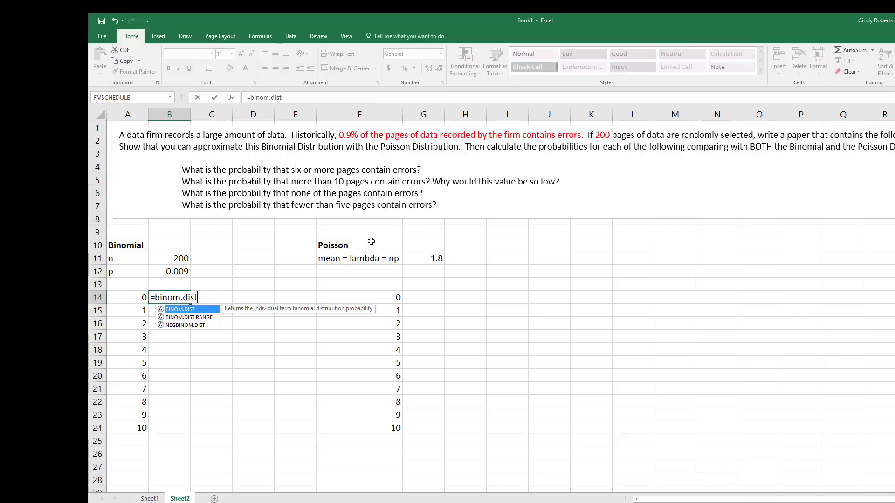
text(()
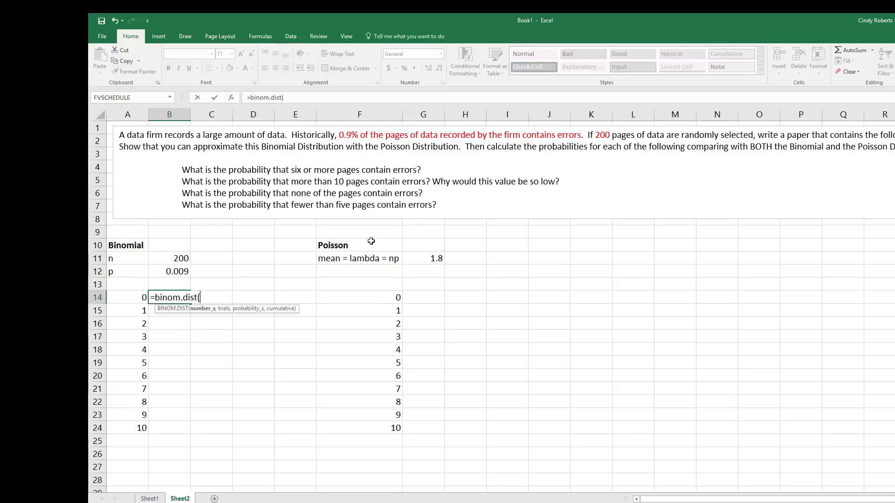
click(122, 300)
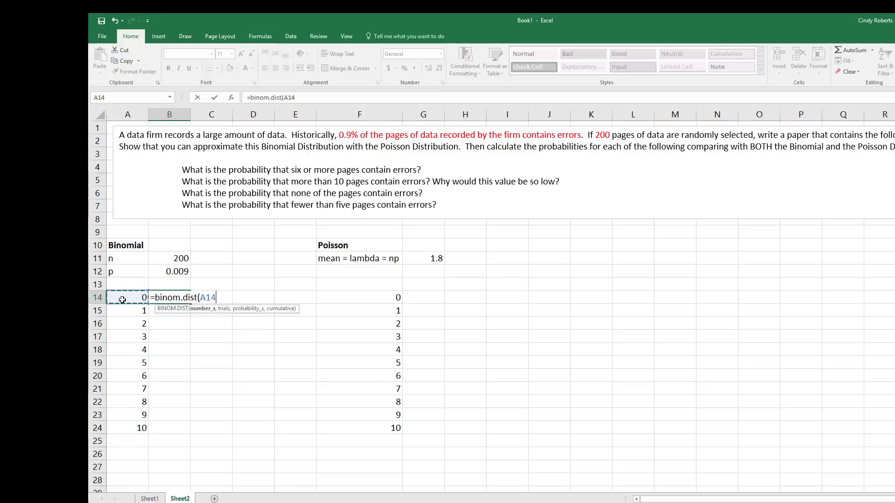
text(,)
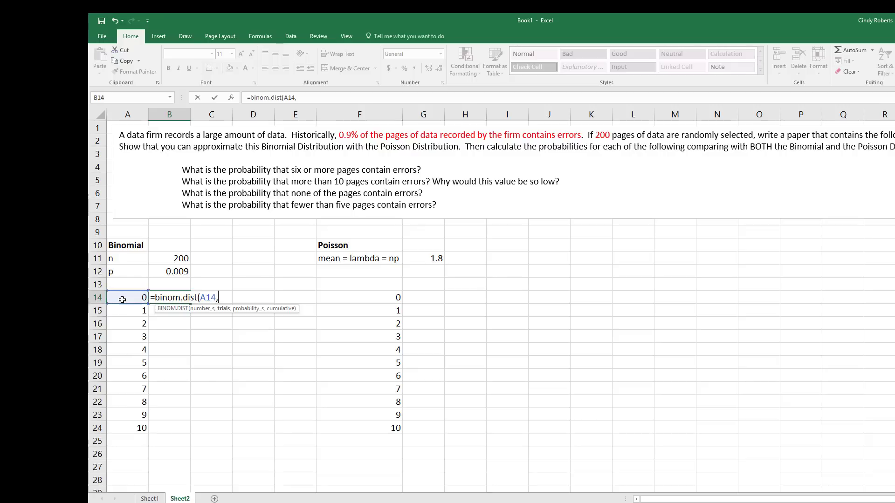
click(170, 257)
key(F4)
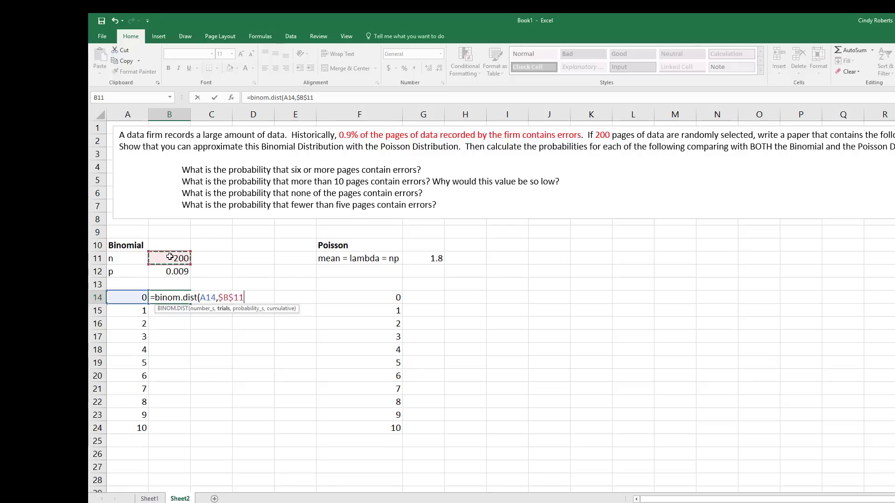
text(,)
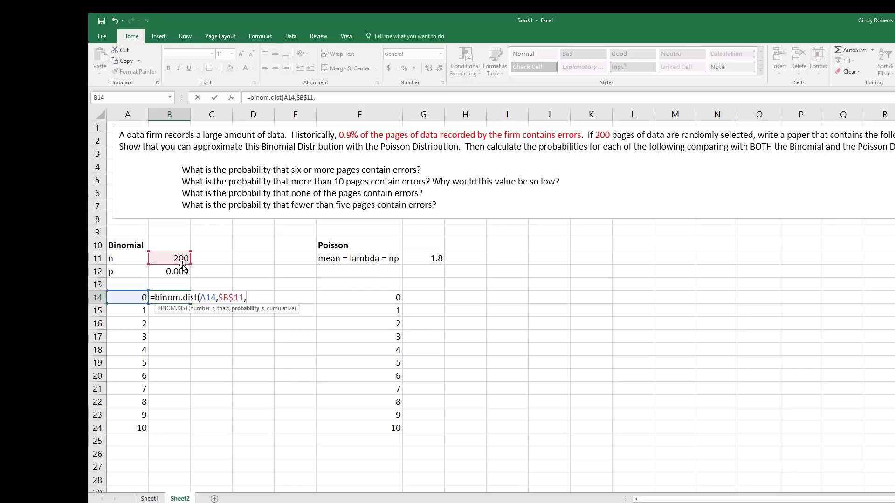
click(172, 271)
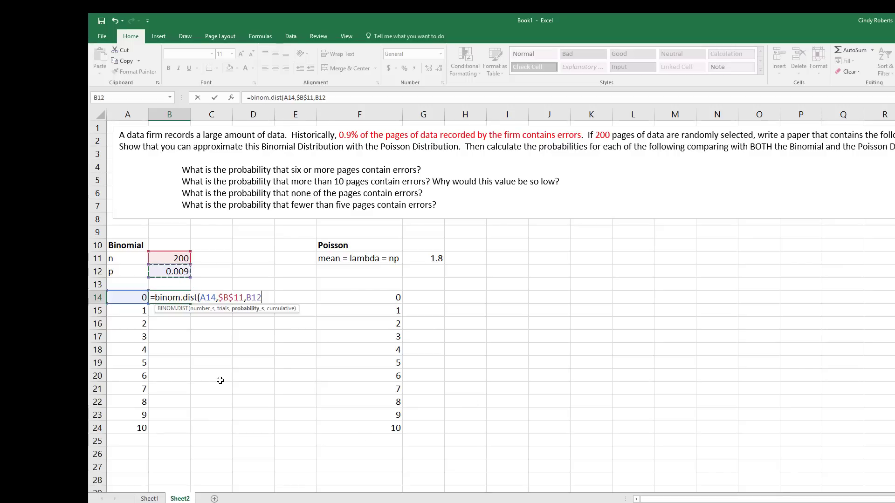
key(F4)
text(,)
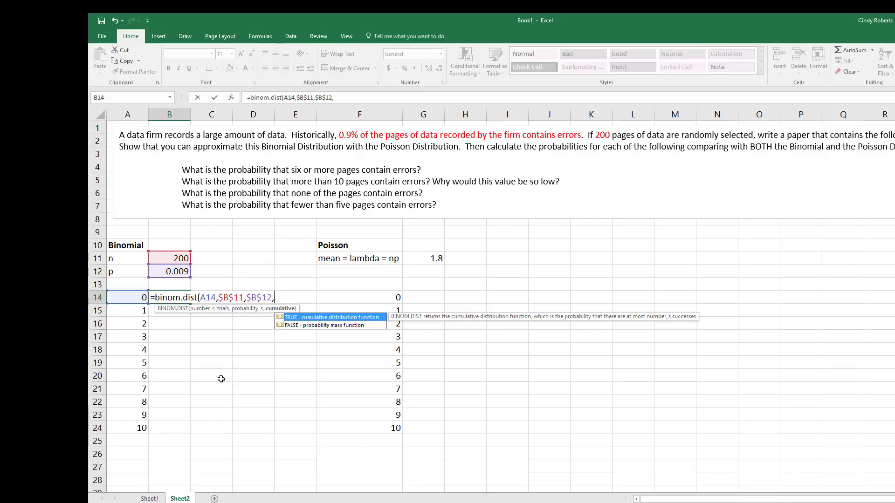
double_click(307, 328)
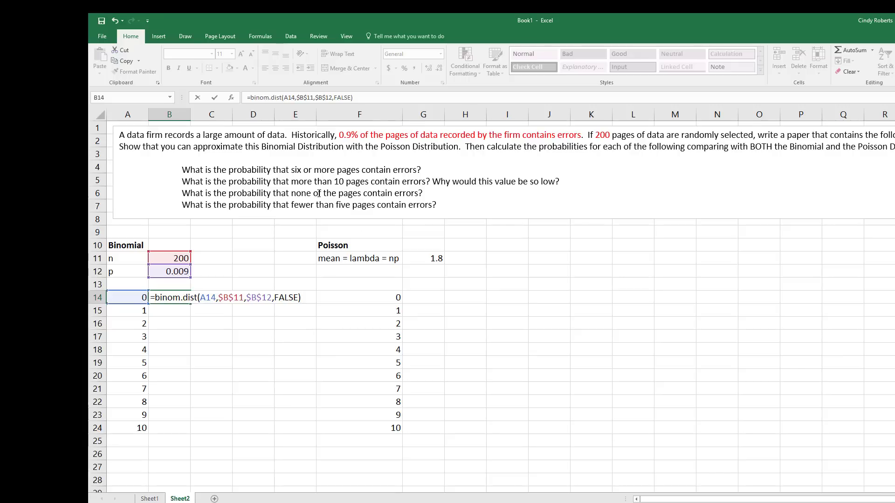
key(Return)
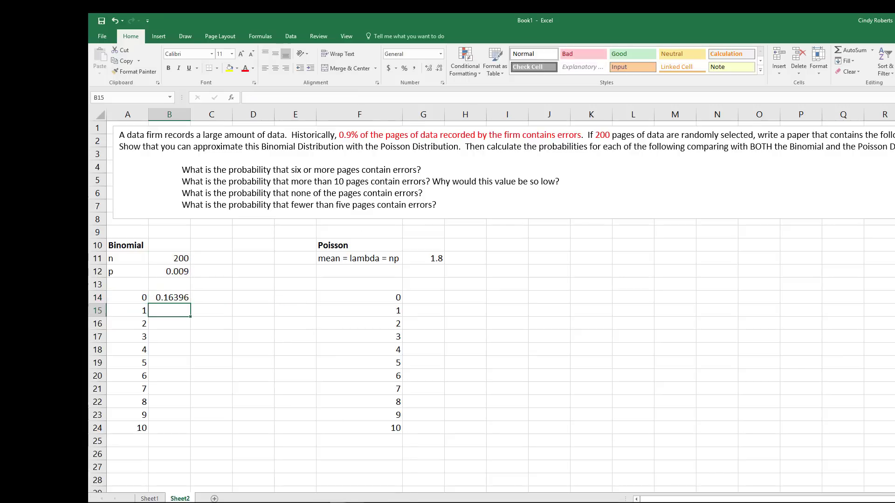
click(184, 299)
drag(190, 304, 175, 428)
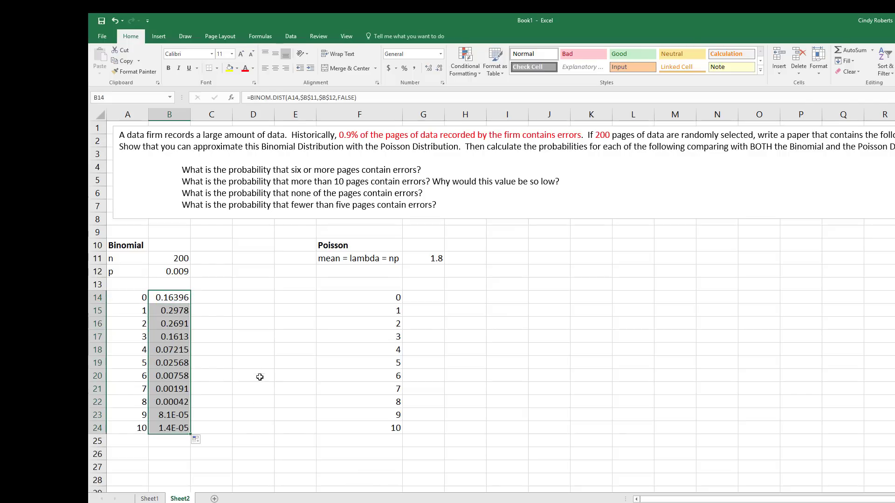
Format B23:B24 as Number with 5 decimal places, showing 0.00008 and 0.00001
drag(175, 414, 176, 428)
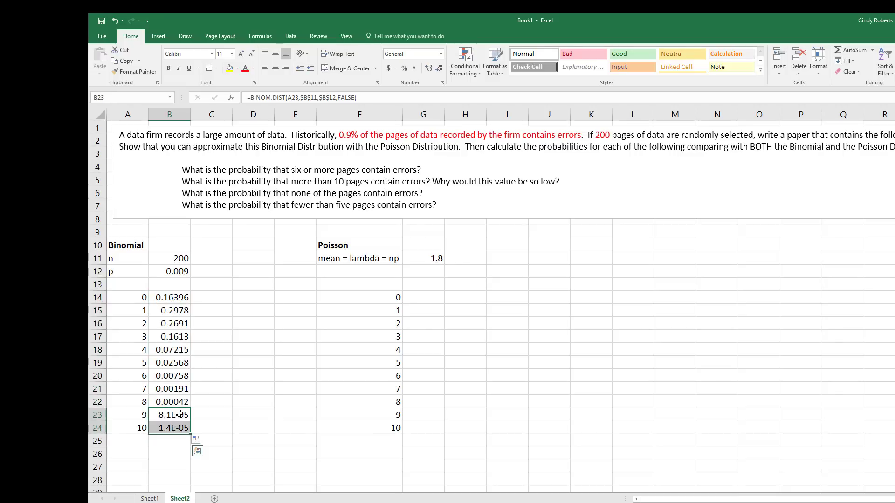
right_click(179, 414)
click(212, 374)
click(113, 308)
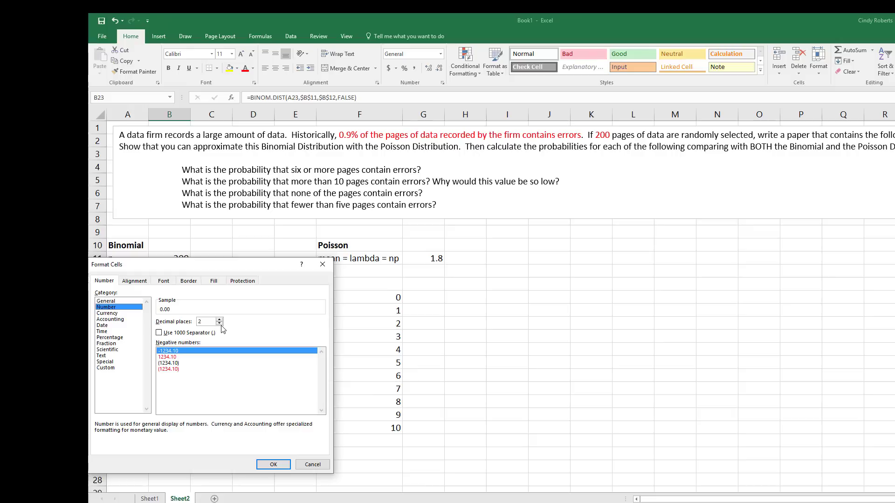
click(220, 320)
click(220, 320)
click(220, 320)
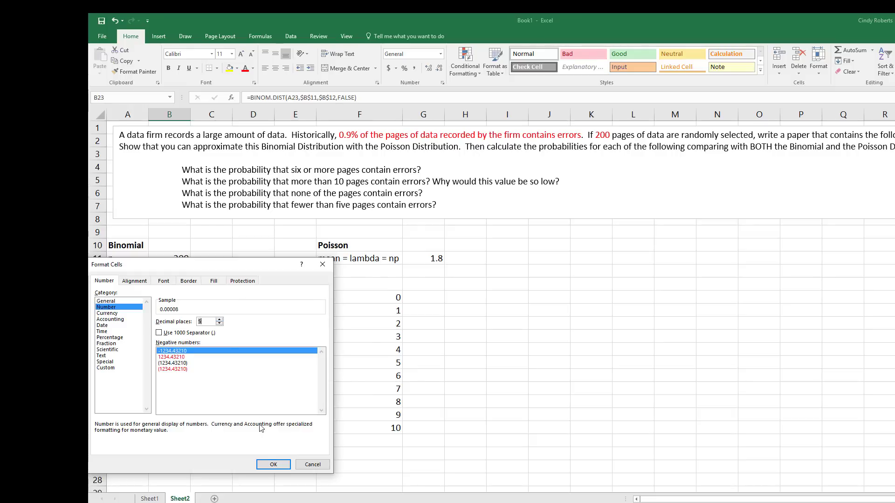
click(266, 464)
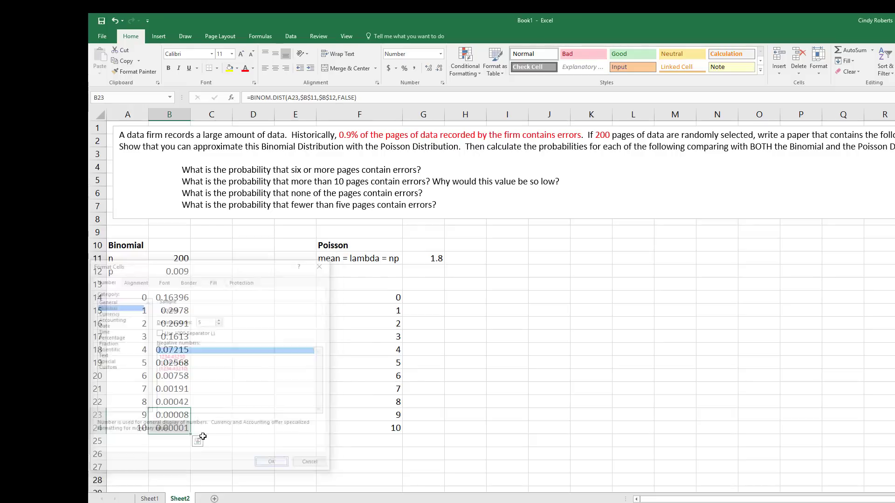
click(212, 410)
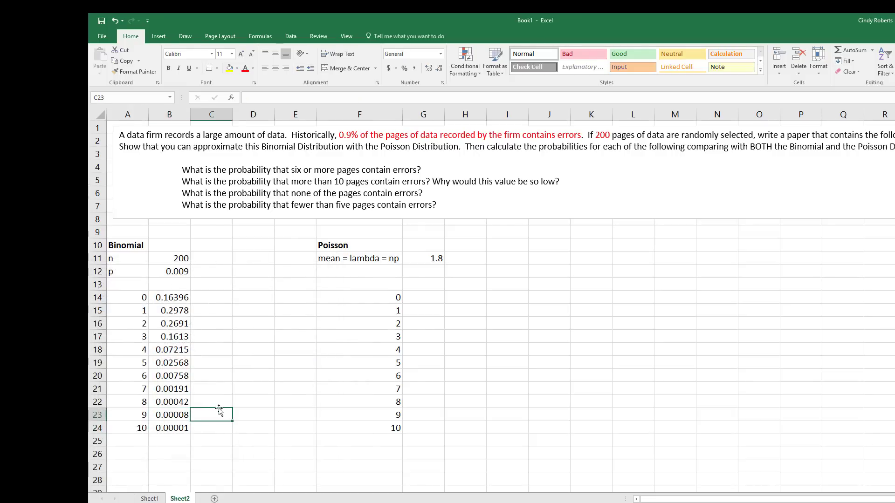
Enter =POISSON.DIST(F14,$G$11,FALSE) in G14, giving 0.1653, and compare it with B14
click(413, 300)
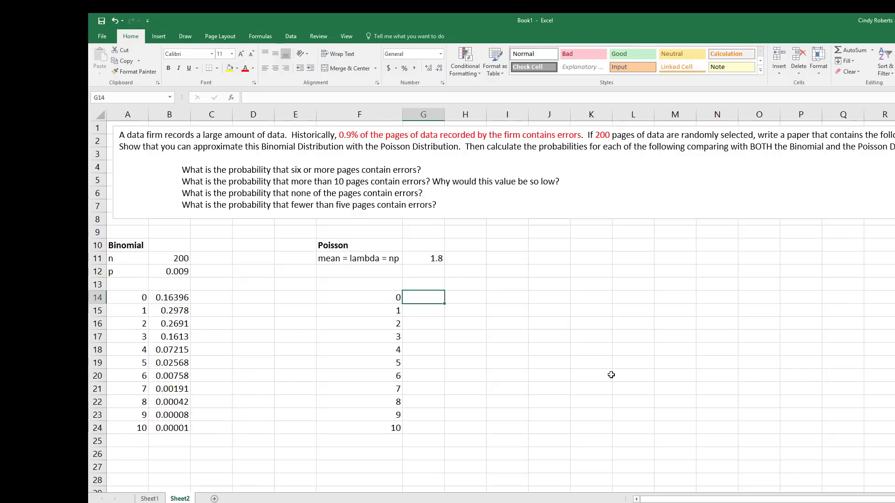
text(=pi)
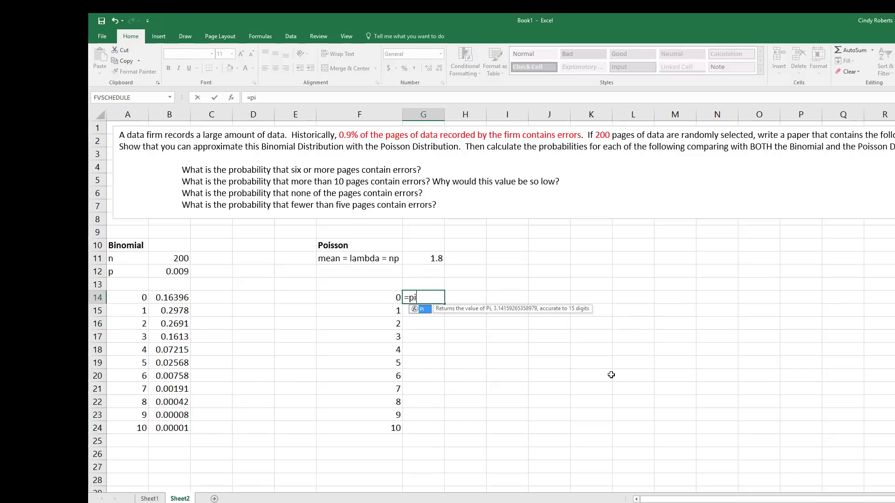
key(BackSpace)
text(oisson.dist()
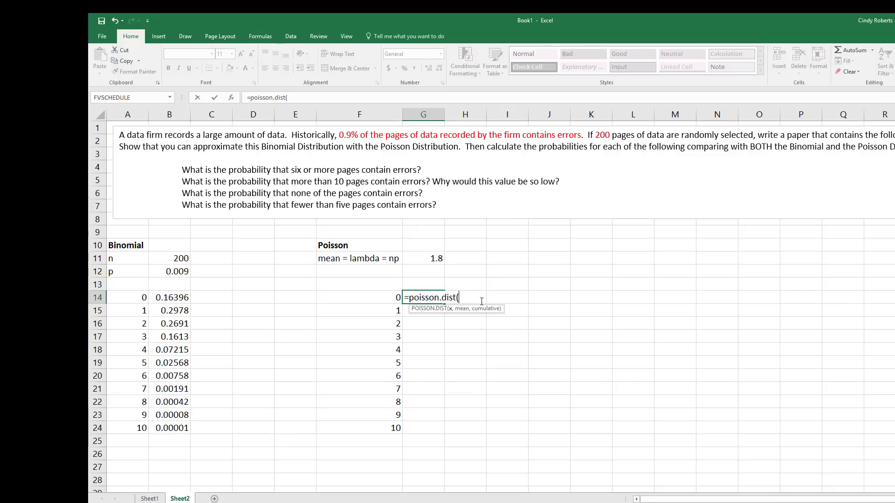
click(391, 298)
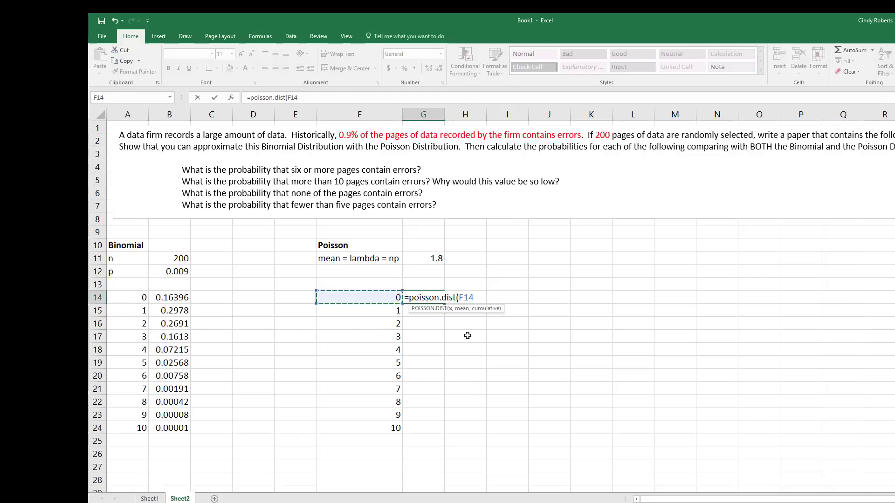
text(,)
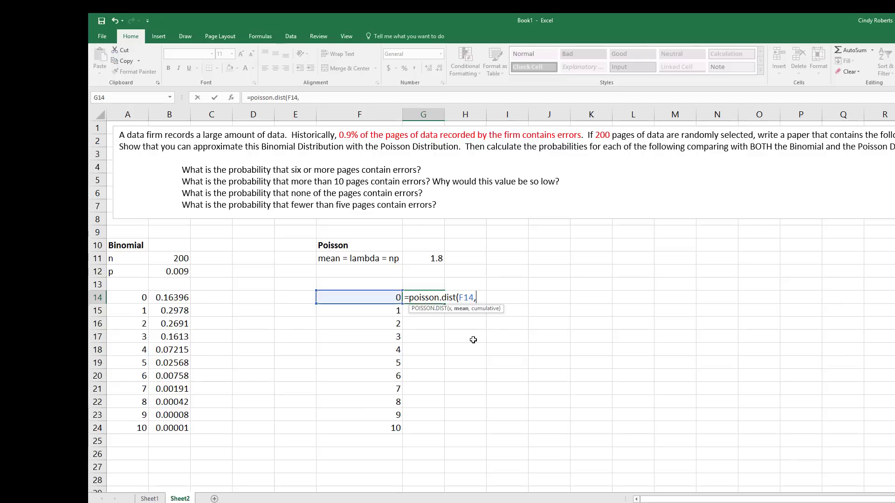
click(418, 261)
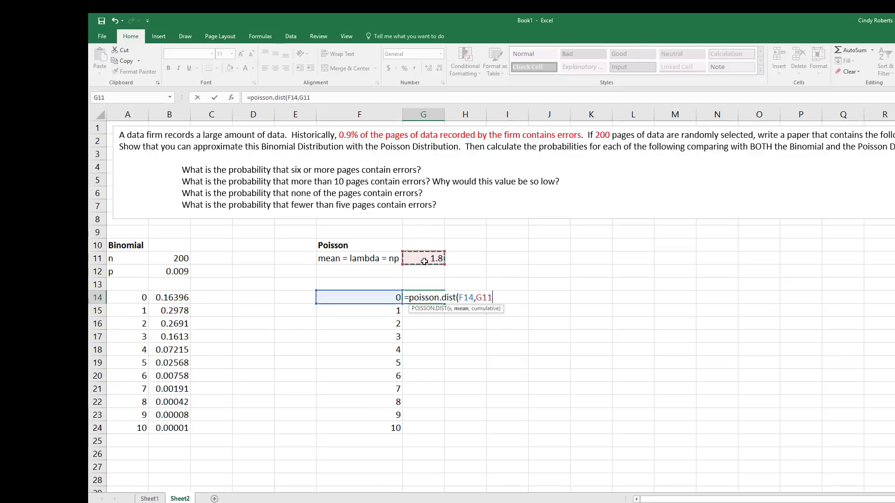
key(F4)
text(k)
text(,)
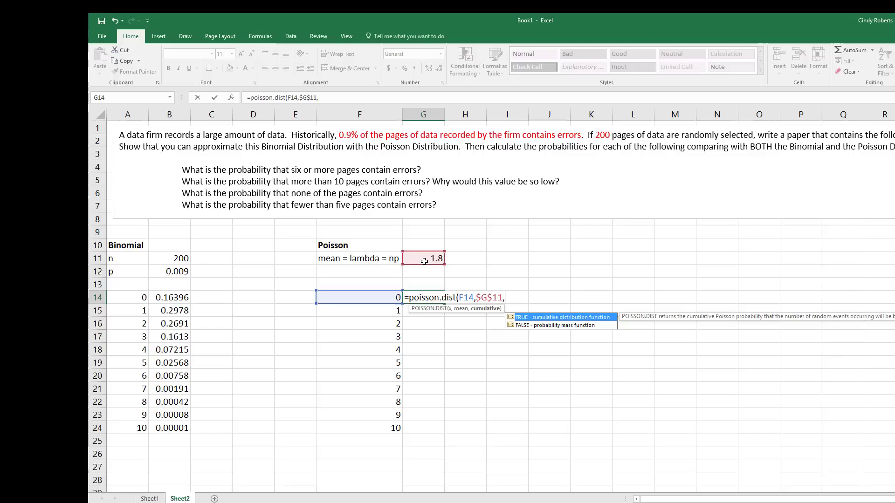
double_click(542, 326)
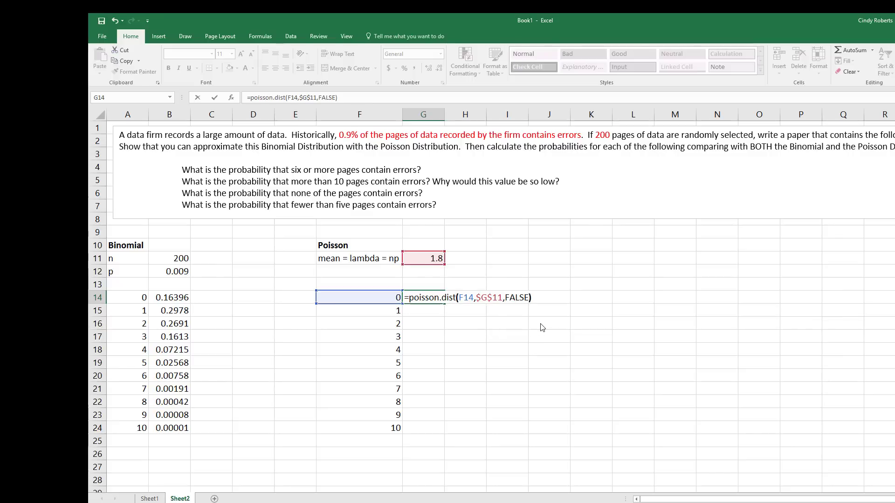
key(Return)
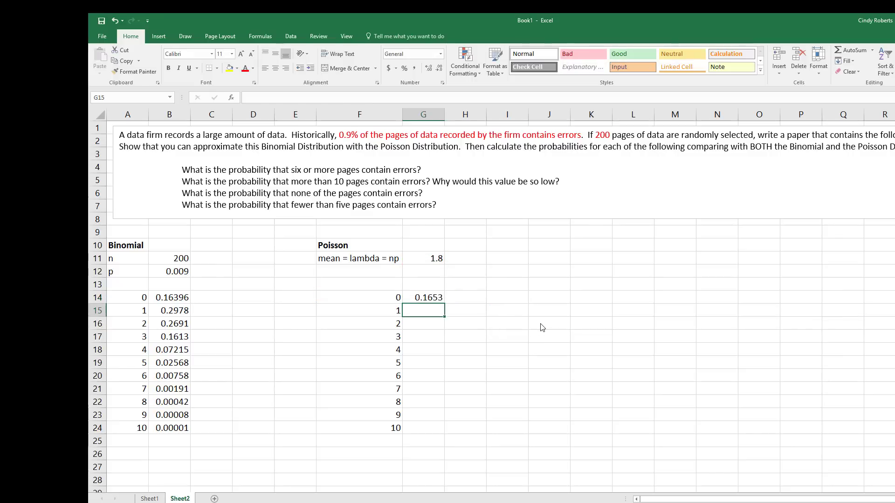
click(435, 300)
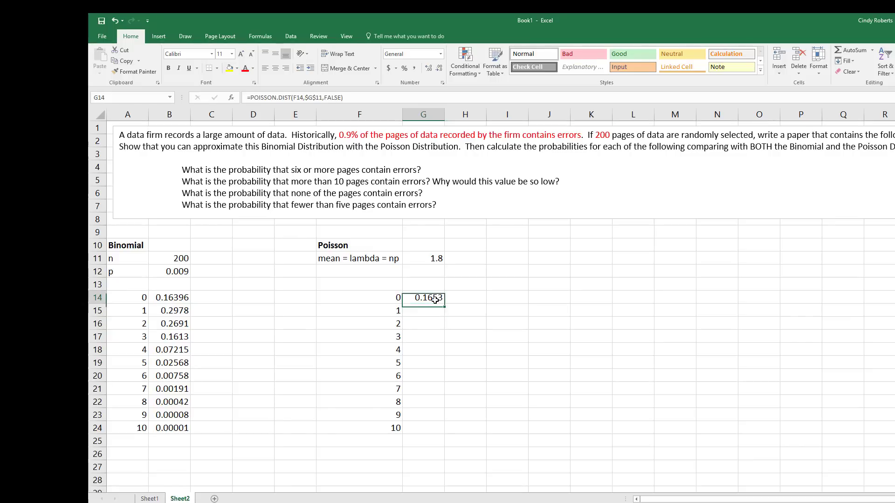
click(182, 295)
click(425, 299)
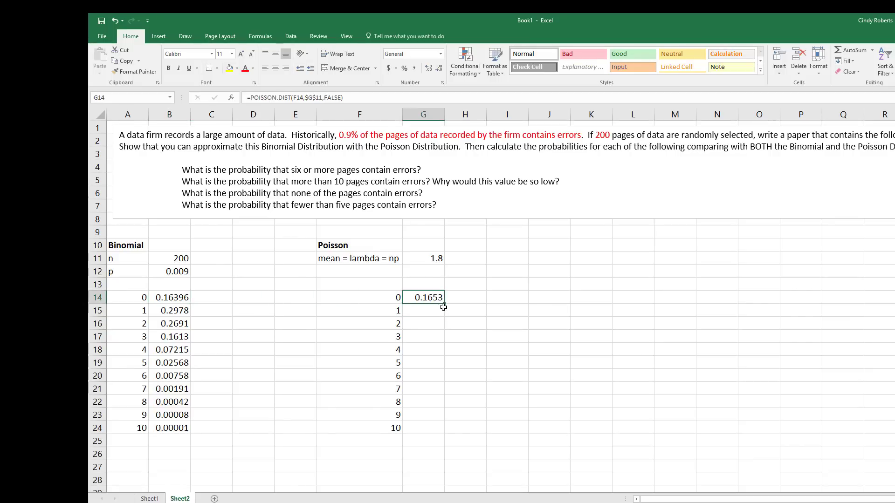
Fill the Poisson formula down to G24 and paint B24's five-decimal format onto G14:G24
drag(446, 305, 448, 433)
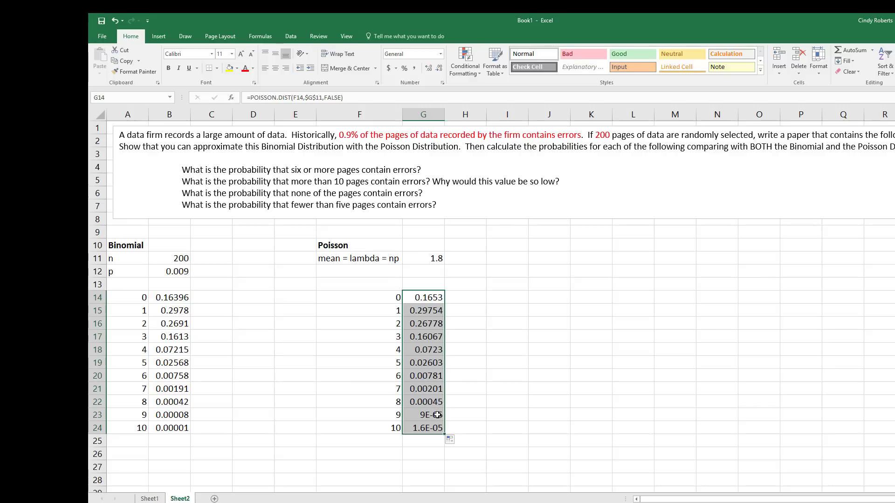
click(437, 415)
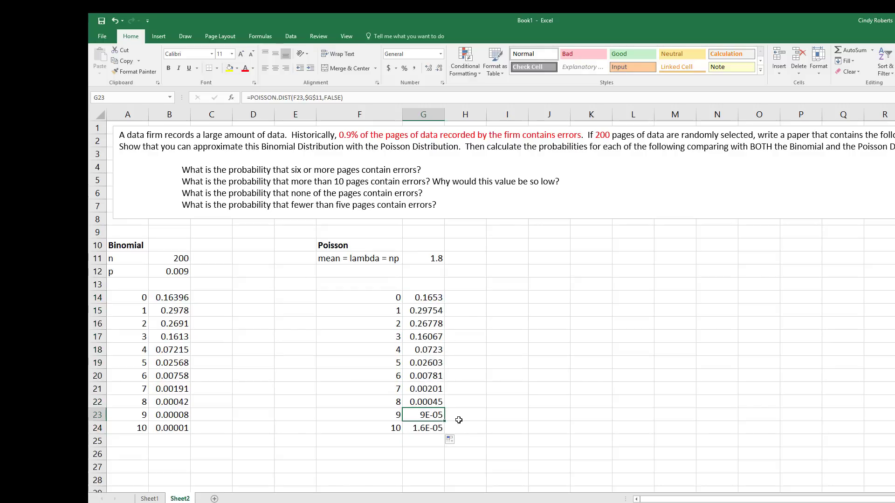
click(179, 417)
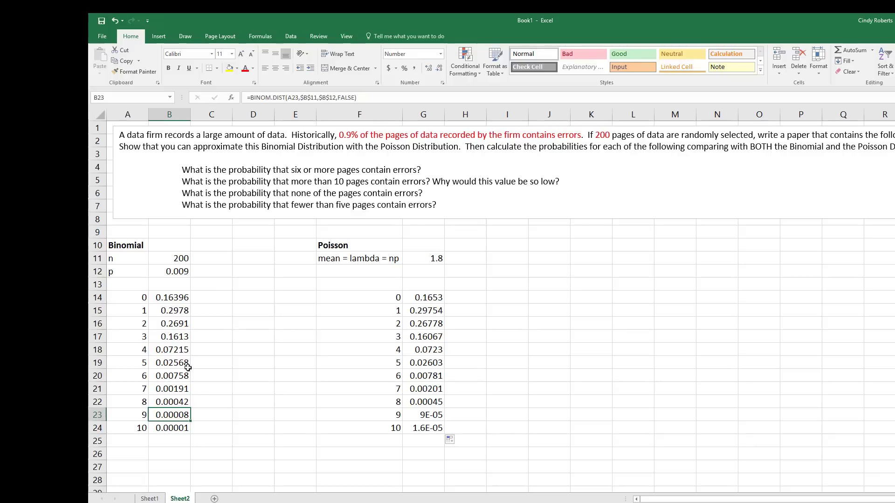
click(180, 428)
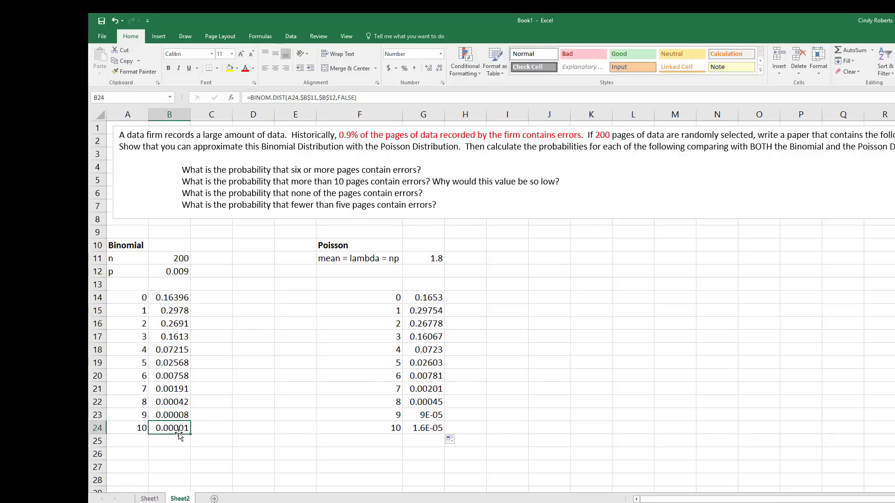
click(134, 72)
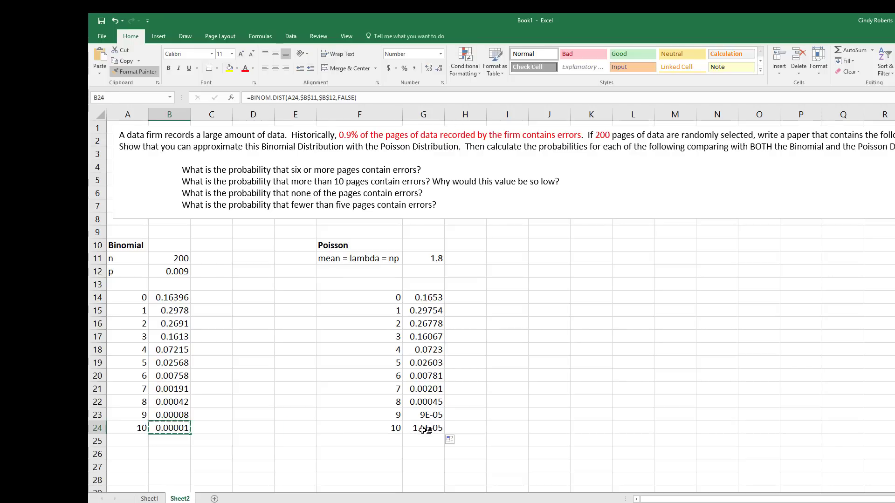
drag(425, 429, 426, 298)
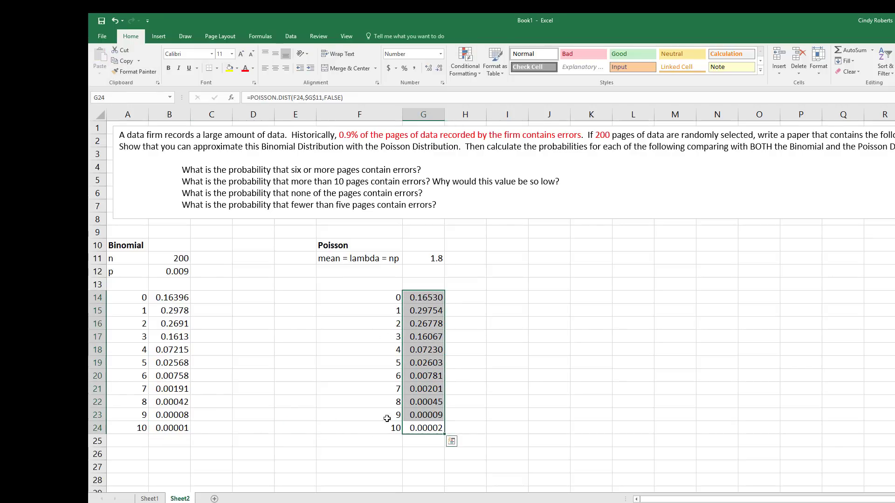
Paint B24's five-decimal format onto the binomial probabilities B14:B23
click(173, 429)
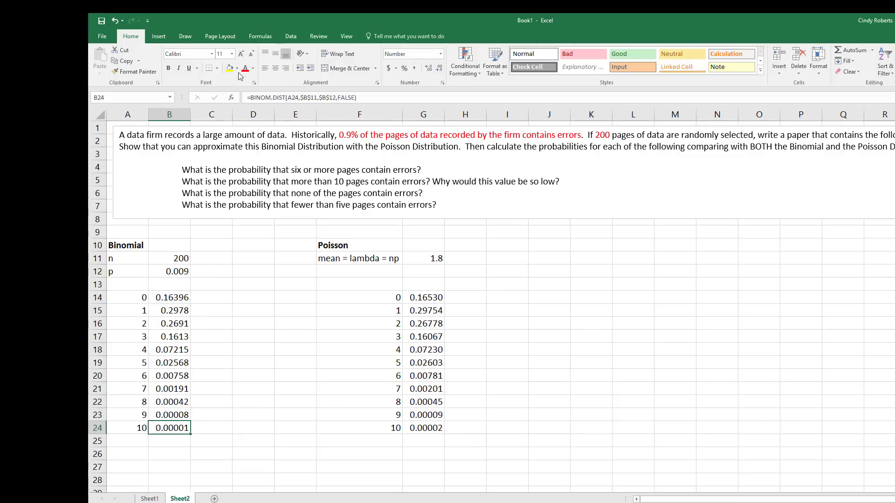
click(134, 71)
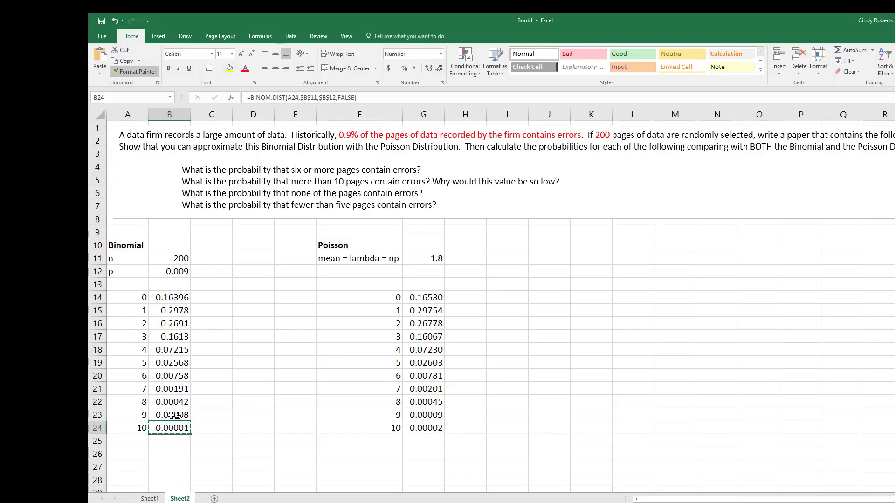
drag(175, 414, 182, 300)
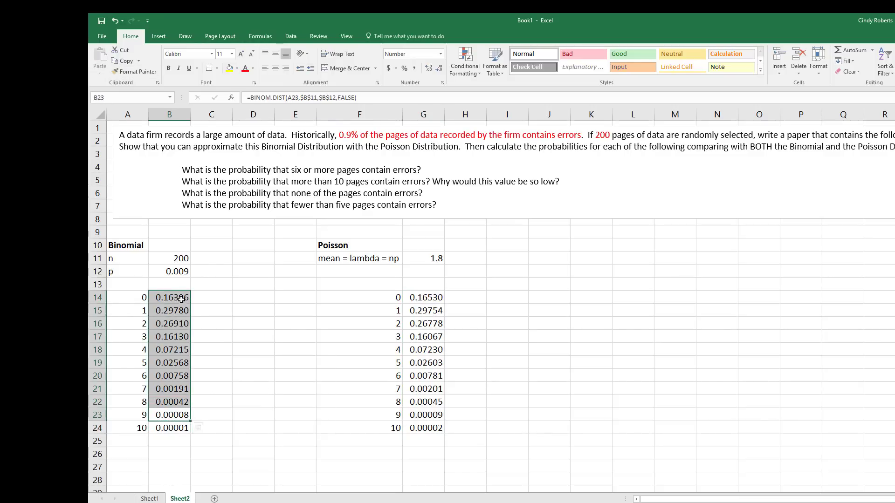
click(290, 357)
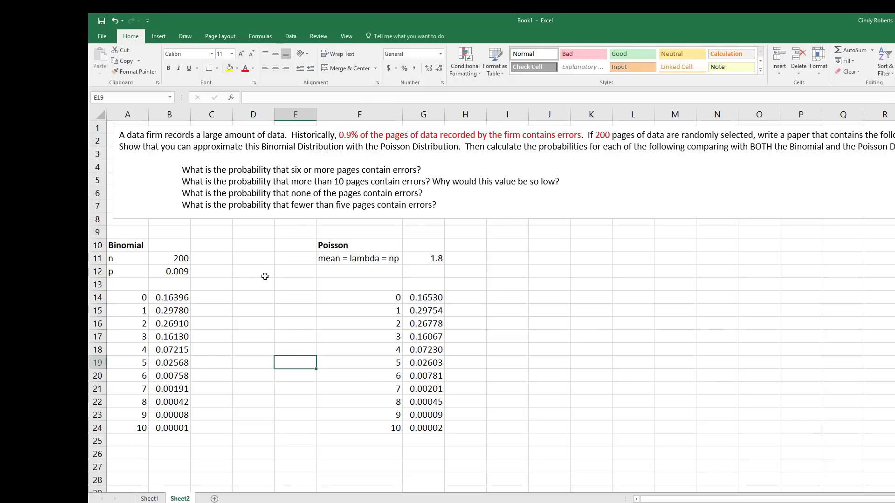
Type the note 'P(X>=6) = 1 - P(X<6)' into D14
click(250, 298)
text(P(X)
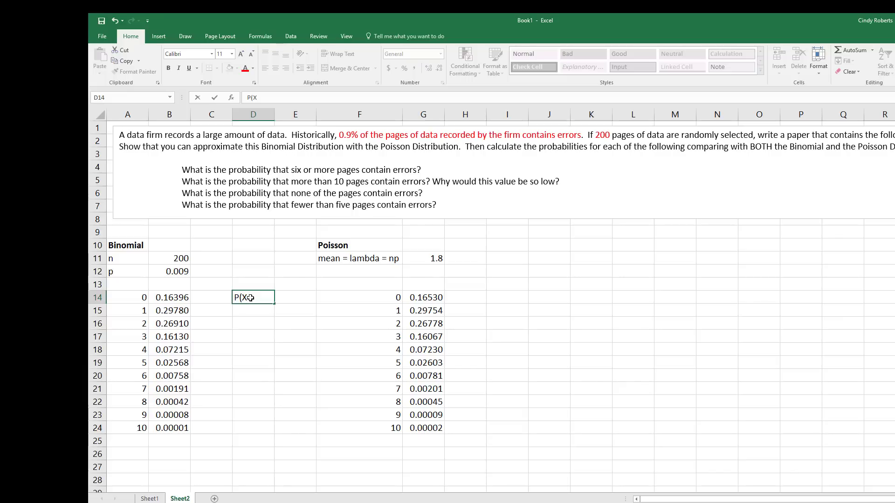
text(>=6) = 1 -)
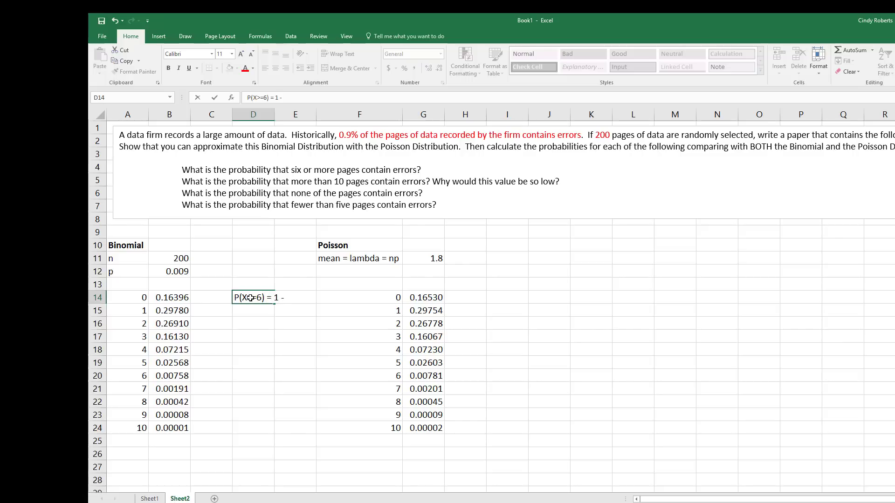
text(sum)
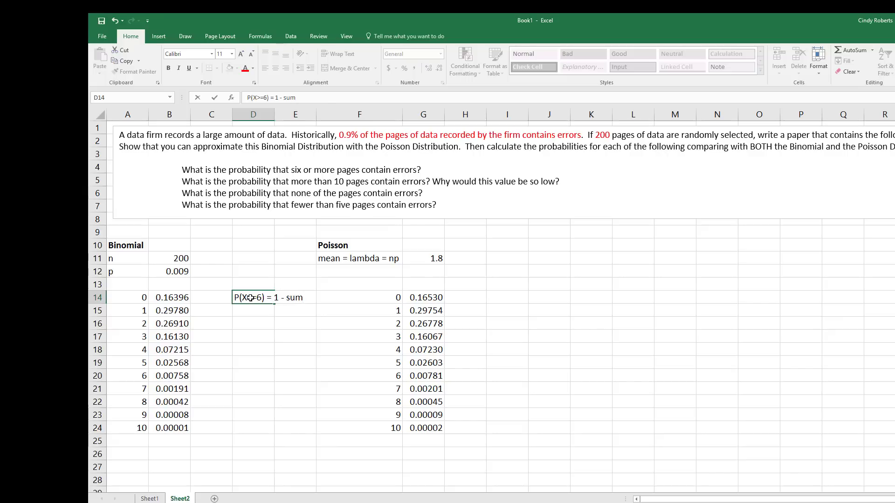
key(BackSpace)
key(BackSpace)
key(BackSpace)
text(P(X<)
key(Return)
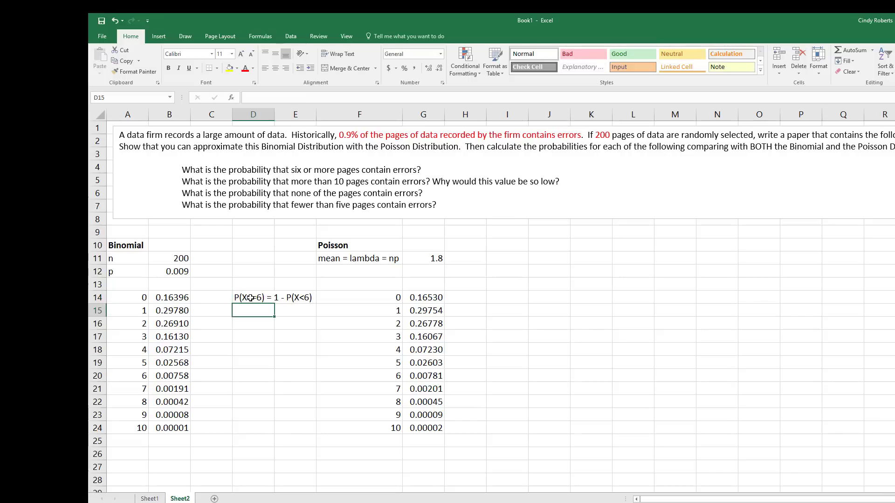
click(179, 375)
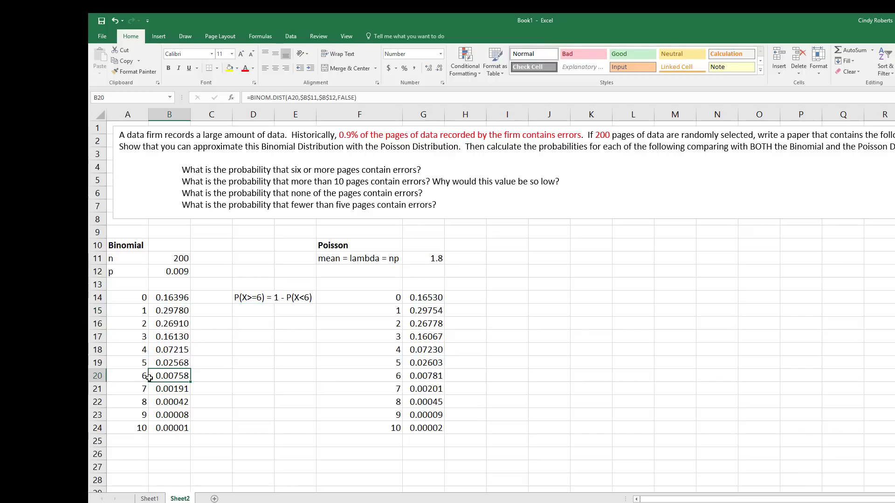
Enter =1-SUM(B14:B19) in D16, giving binomial 0.01000, and fill it yellow
click(261, 324)
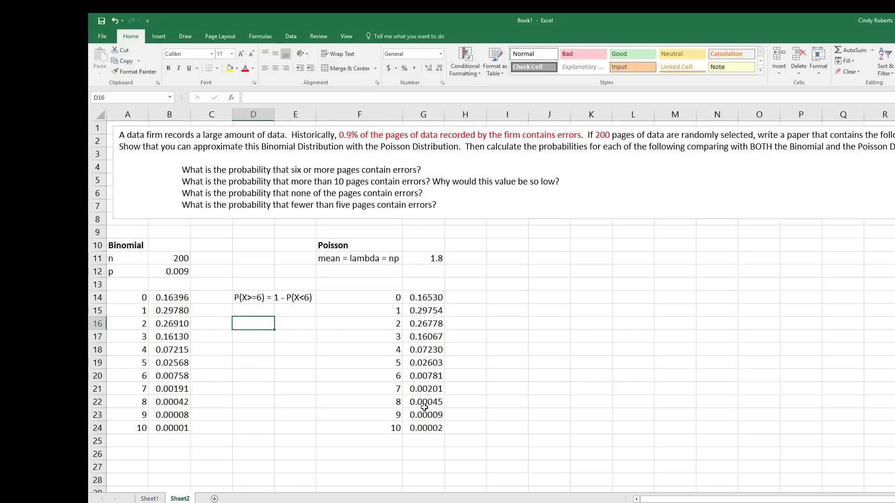
text(=1-)
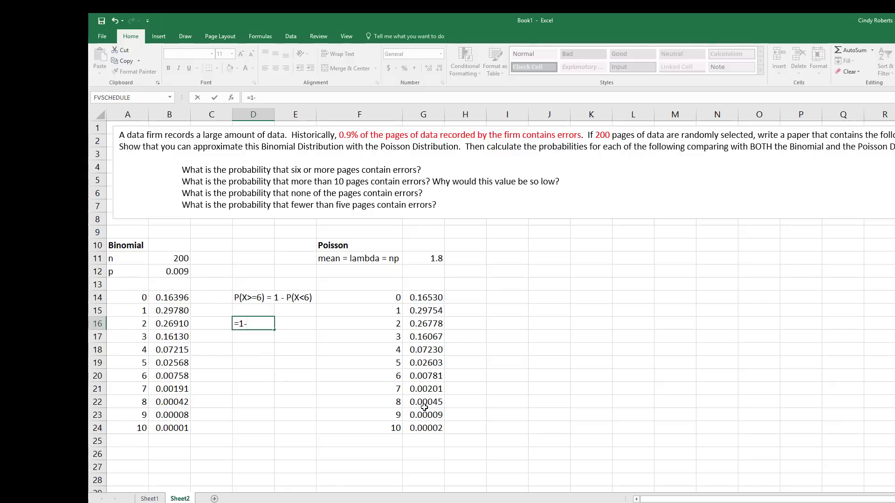
text(sum()
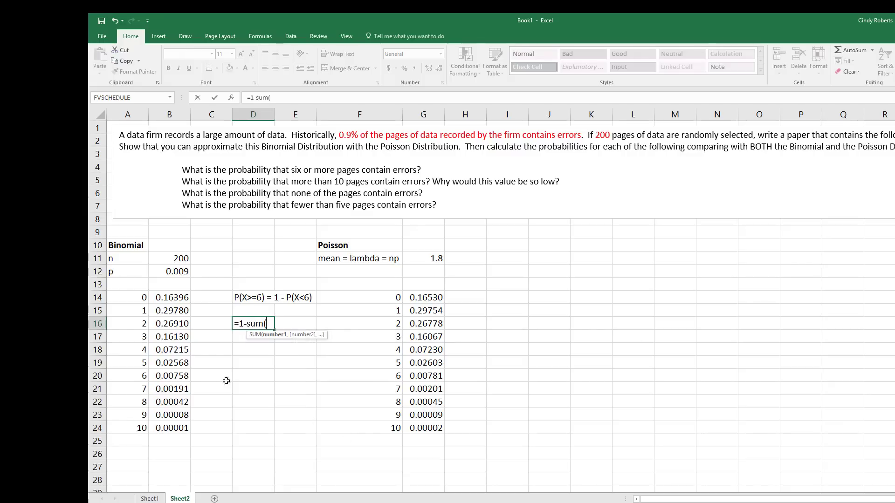
drag(176, 362, 170, 299)
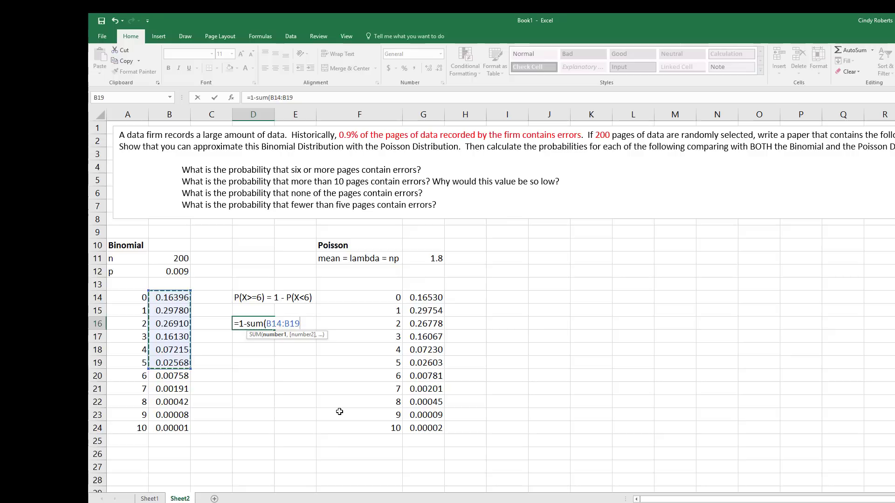
text())
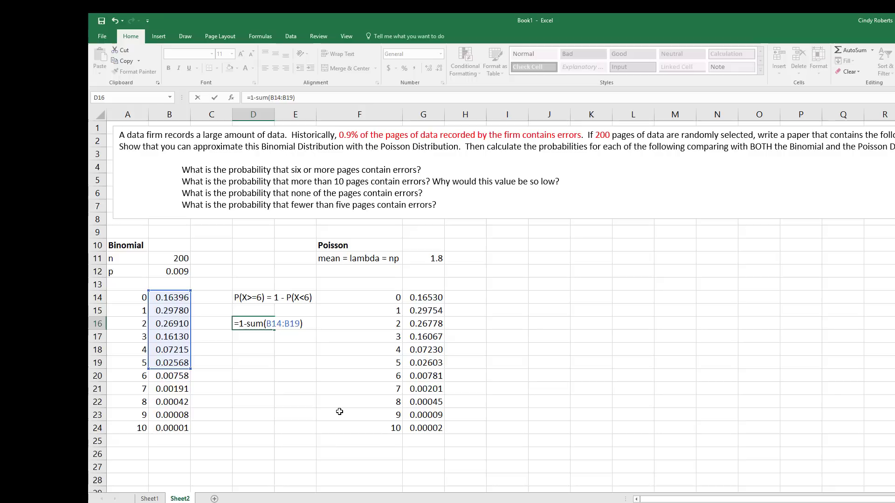
key(Return)
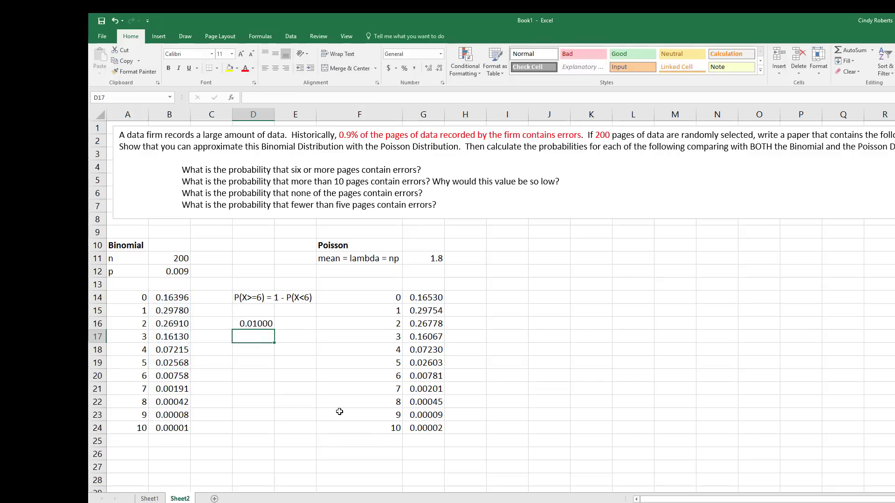
click(258, 327)
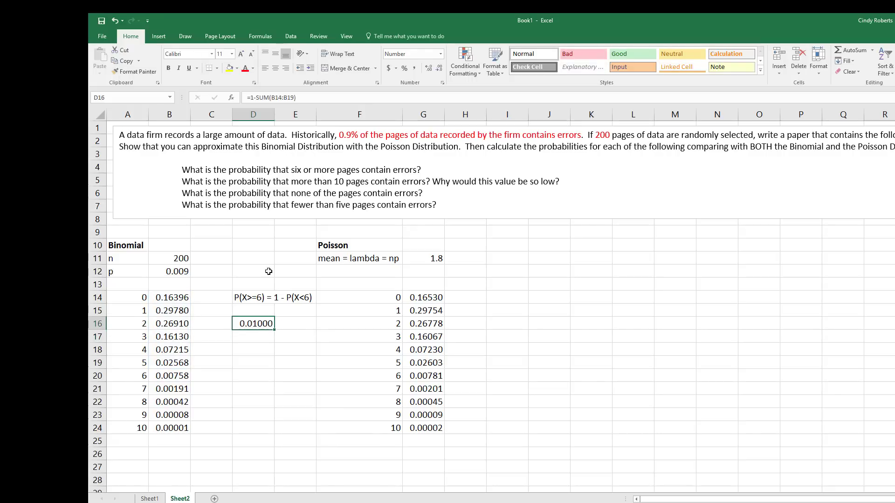
click(229, 68)
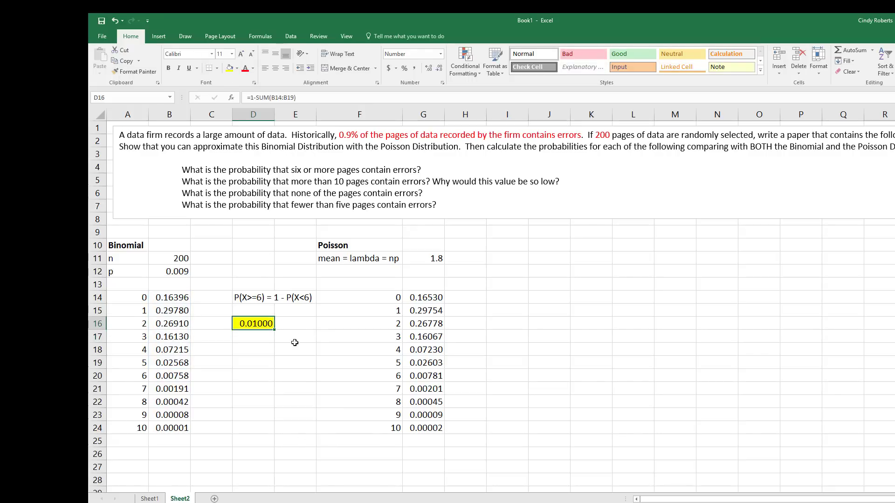
Enter =1-SUM(G14:G19) in E16, giving Poisson 0.01038, and fill it yellow
click(298, 324)
text(=)
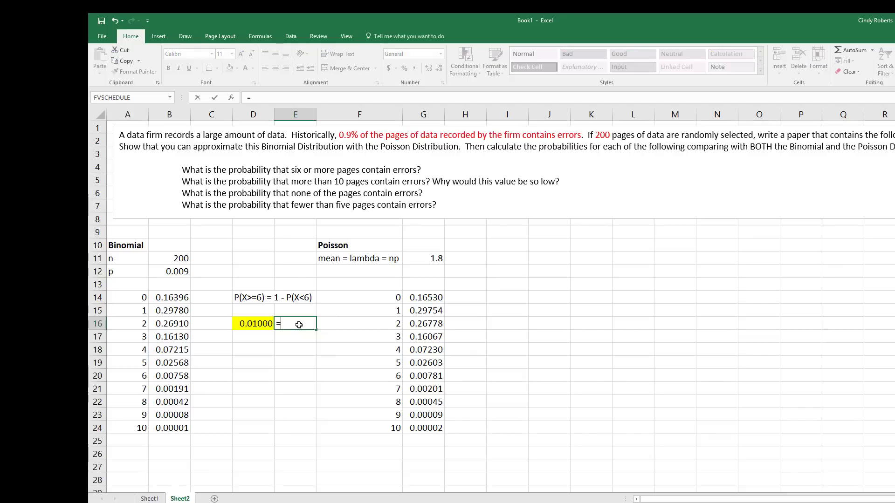
text(1-sum()
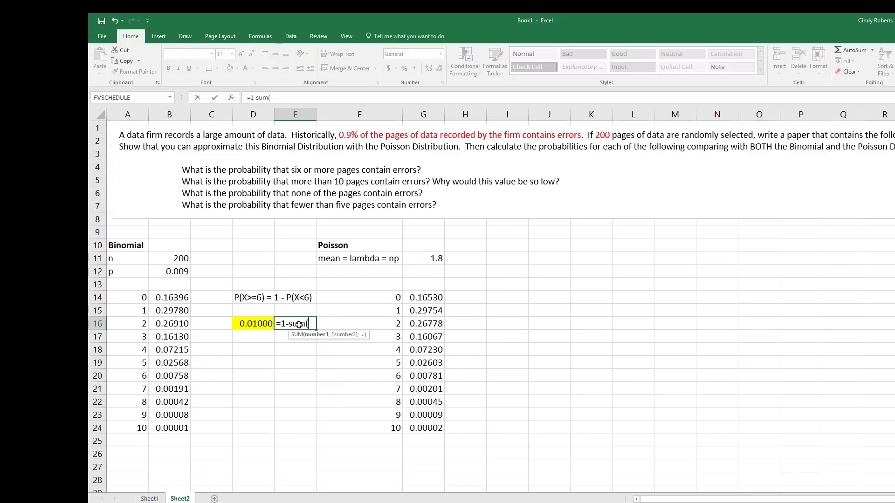
drag(415, 298, 434, 364)
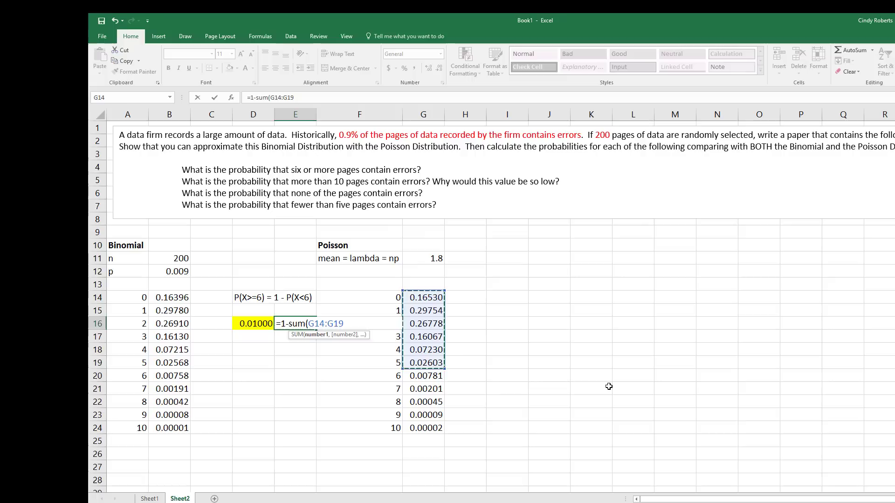
key(Return)
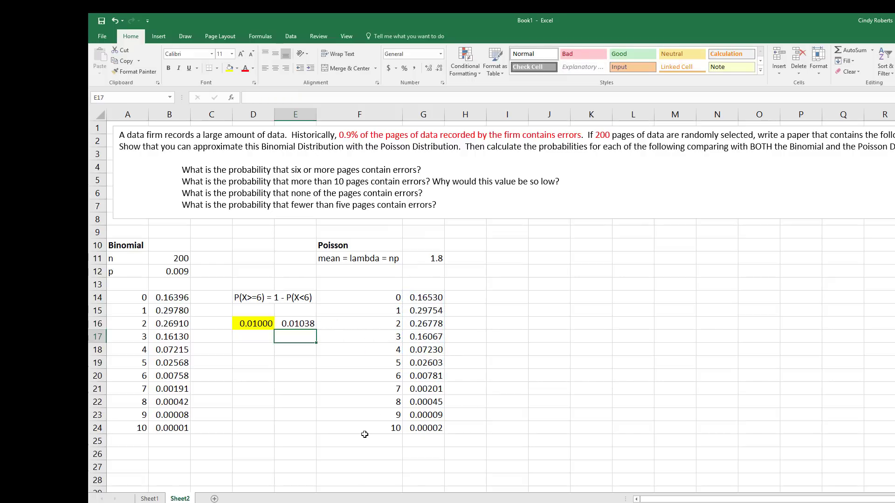
click(296, 322)
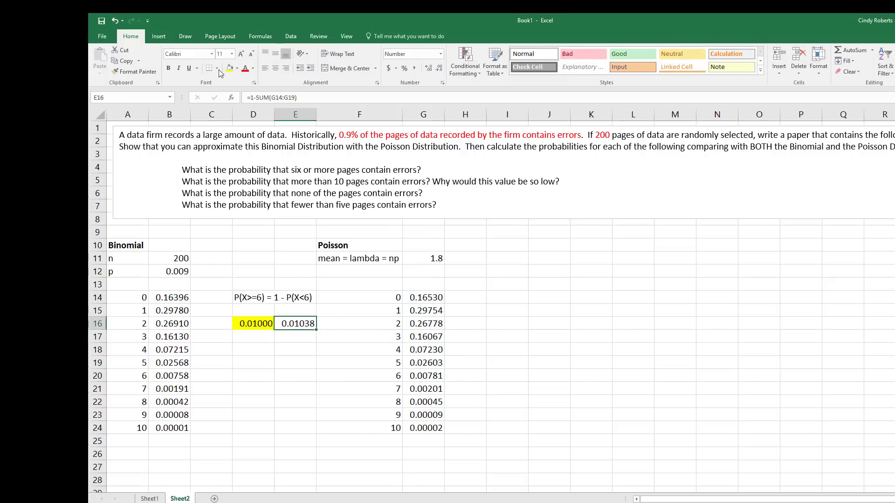
click(229, 70)
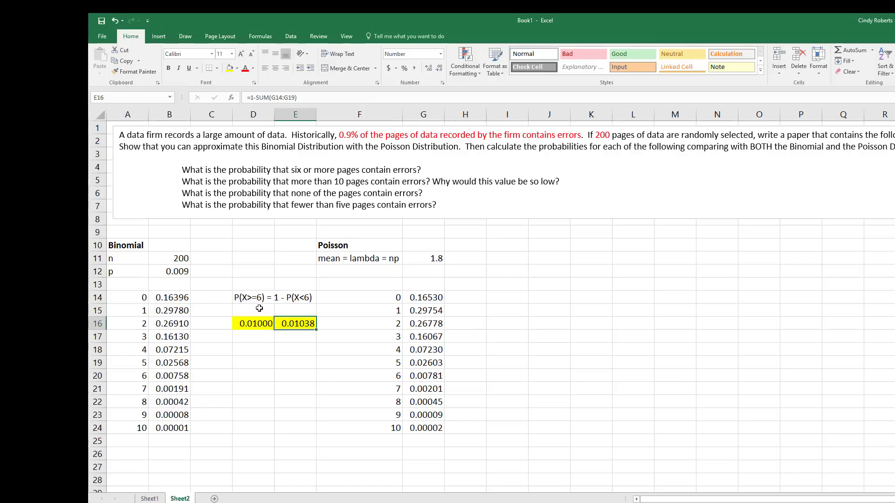
Type the note 'P(X>10) = 1-P(X<=10)' into D18
click(255, 350)
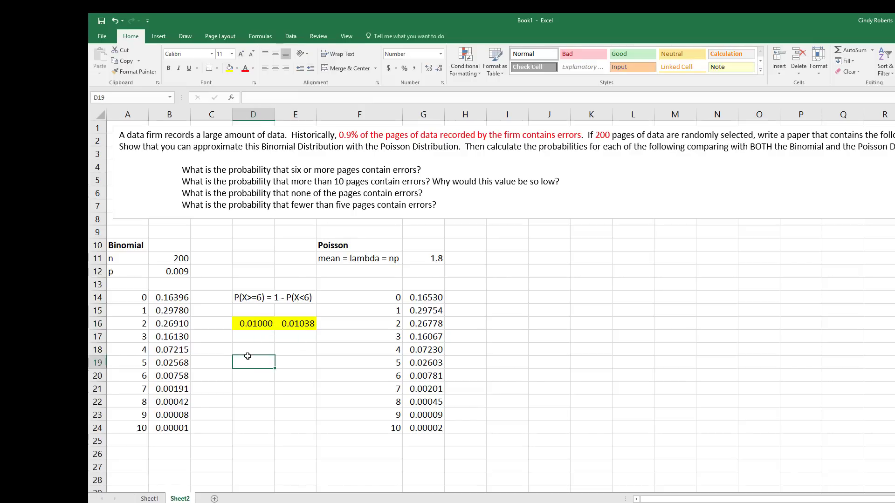
text(P)
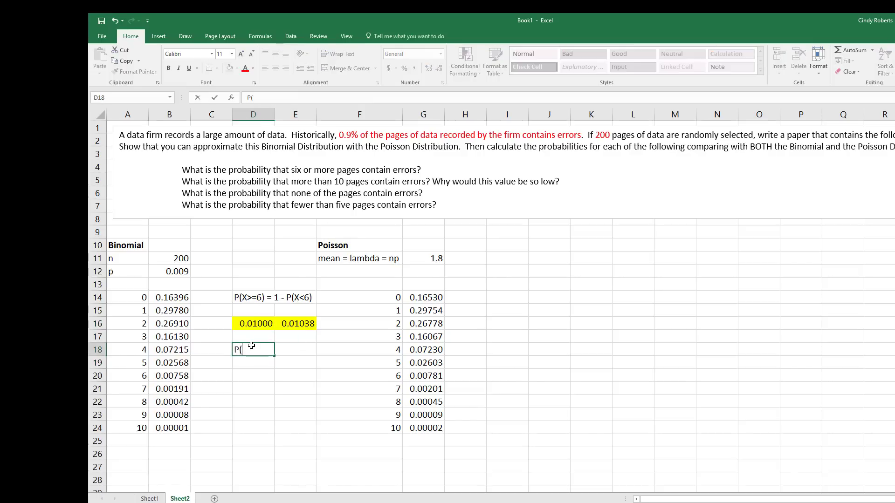
text((X>10) = 1-P()
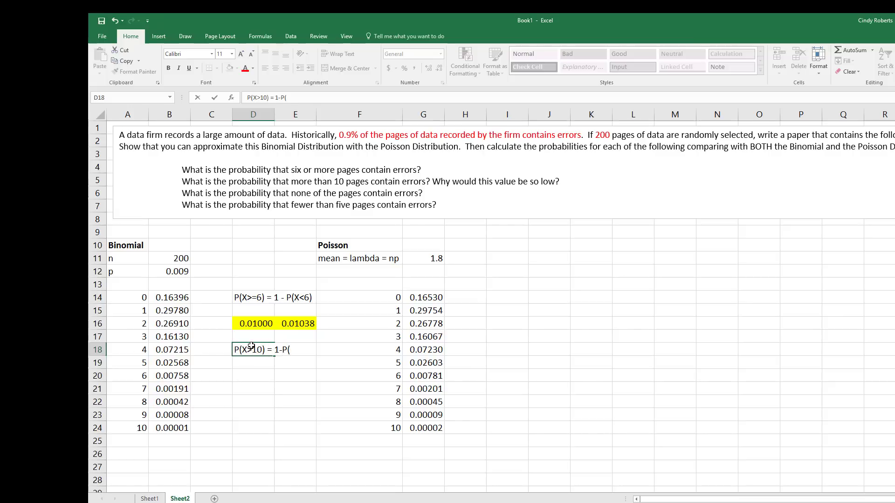
text(X<=)
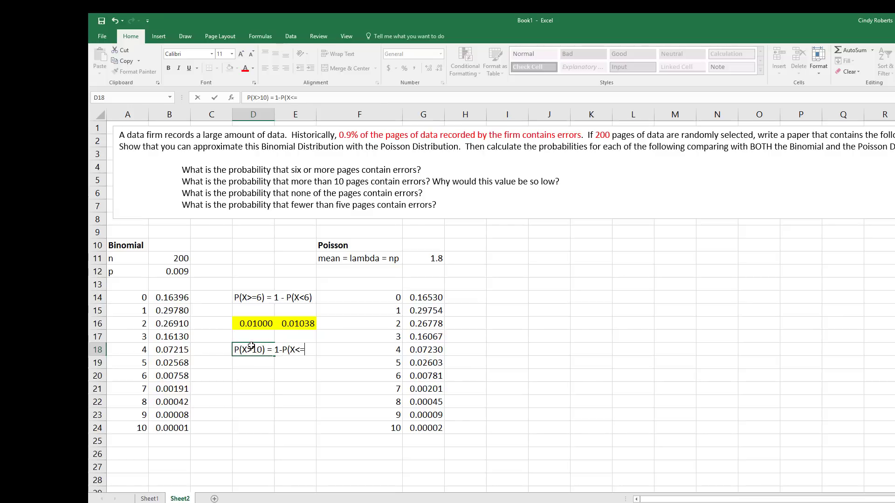
text(10))
key(Return)
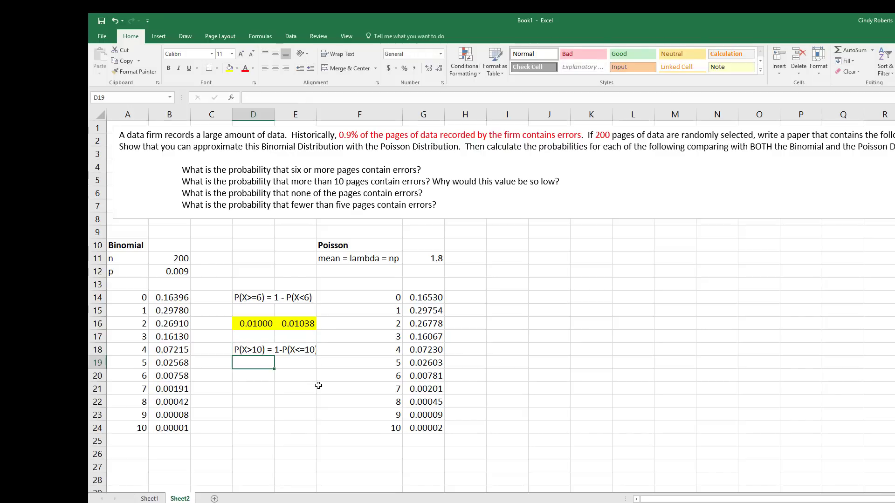
Enter =1-SUM(B14:B24) in D20, add a decimal to show 0.000003, and fill it yellow
click(264, 375)
text(=)
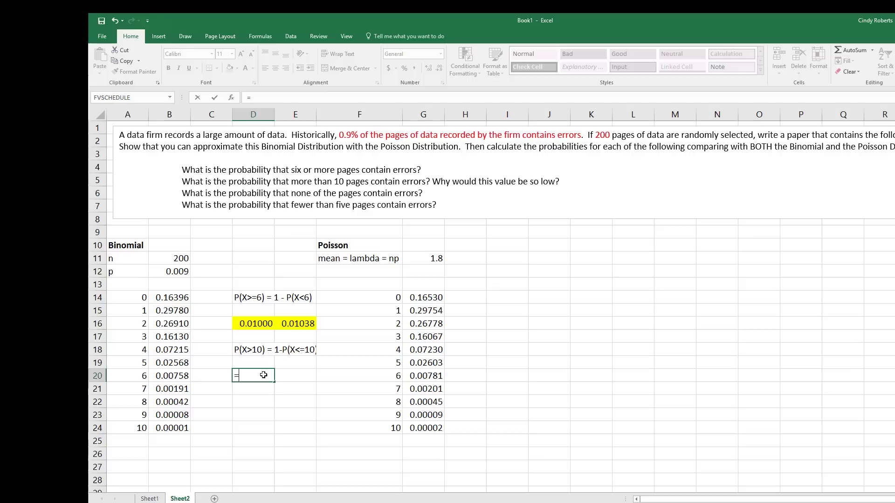
text(1-sum()
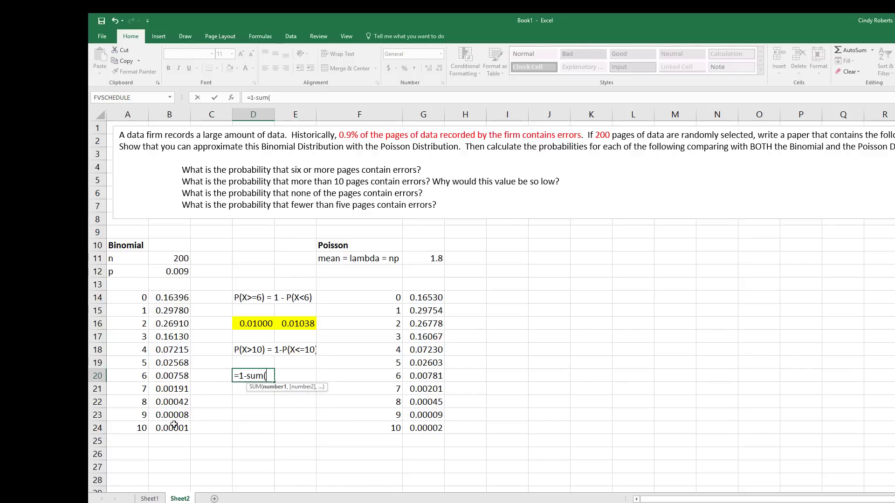
drag(173, 431, 164, 301)
key(Return)
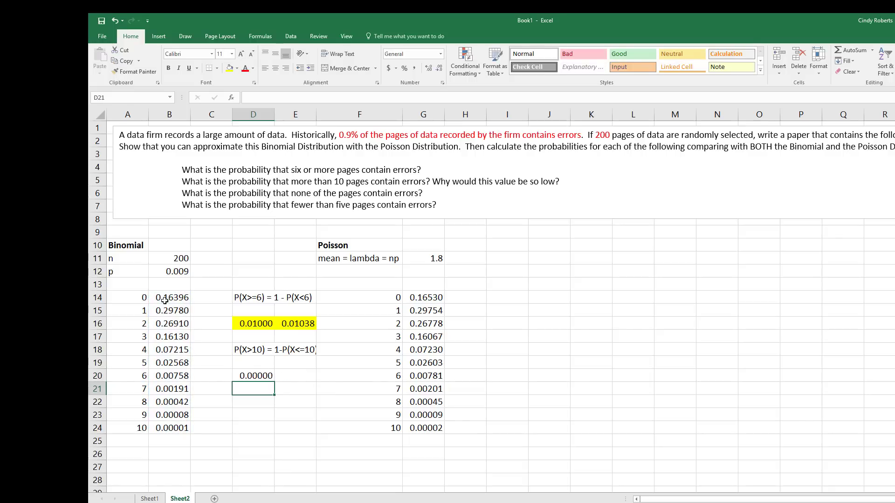
click(255, 375)
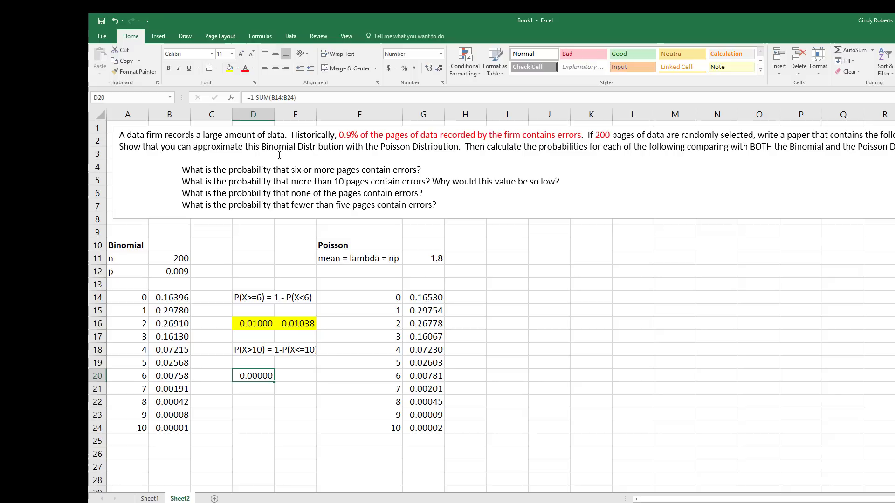
click(431, 71)
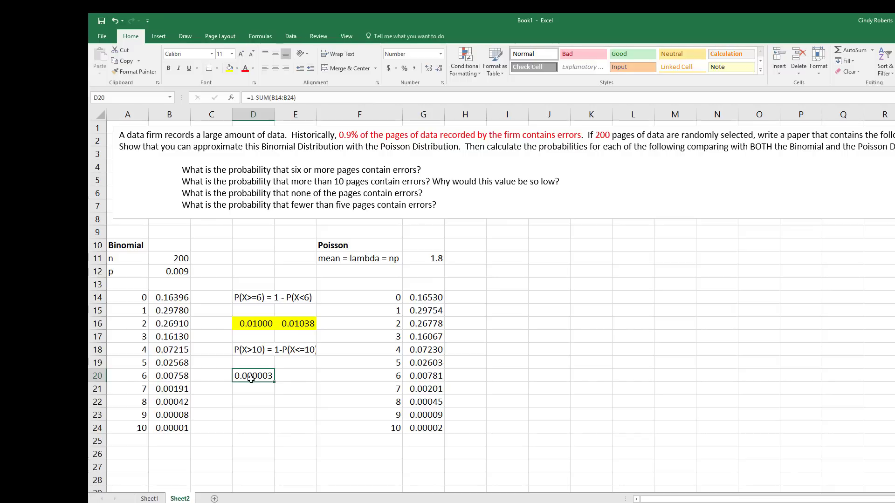
click(229, 68)
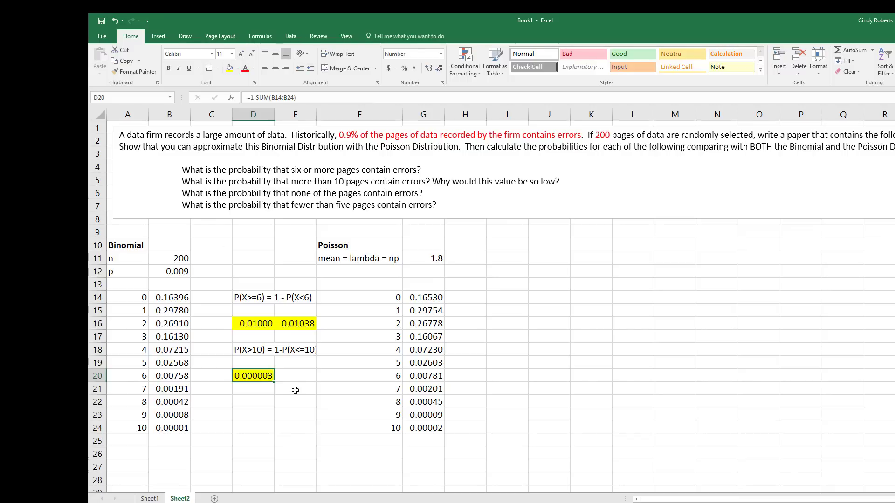
click(295, 380)
Enter the Poisson P(X>10) formula =1-SUM(G14:G24) in E20
text(=)
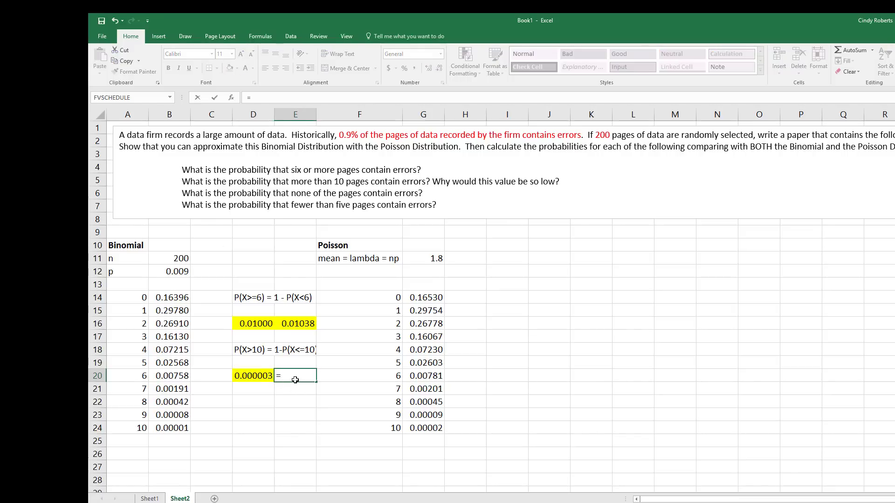
text(1-sum()
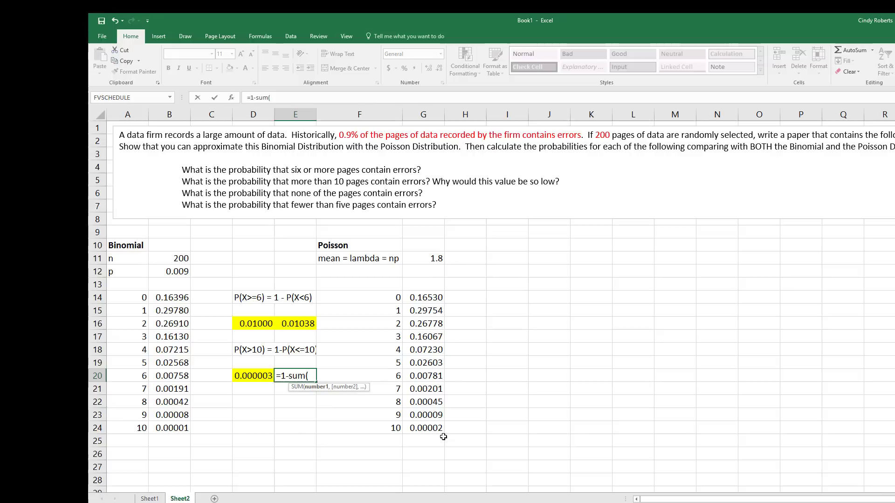
drag(425, 426, 425, 302)
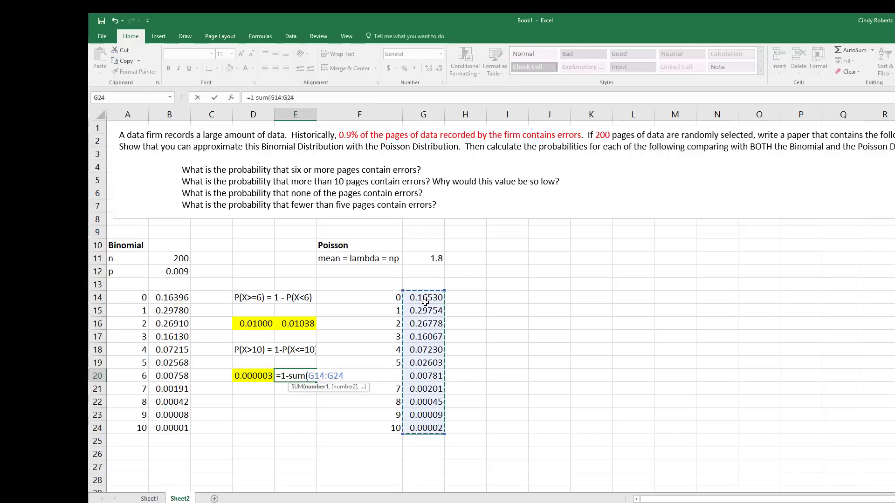
key(Return)
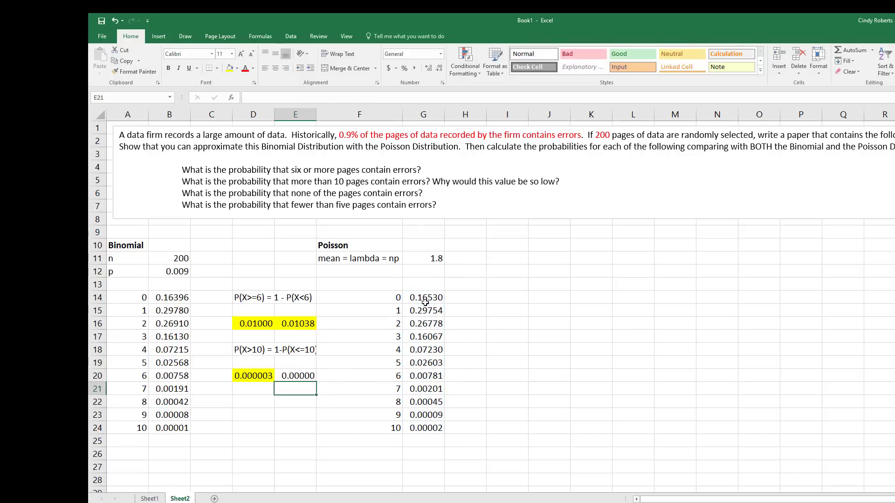
Copy D20's yellow formatting to E20 and show both answers as 0.0000026 and 0.0000031
click(251, 376)
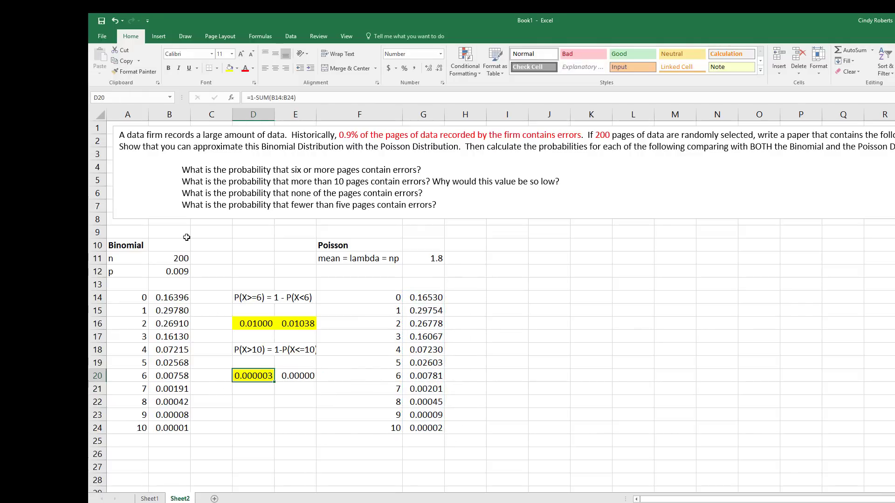
click(305, 376)
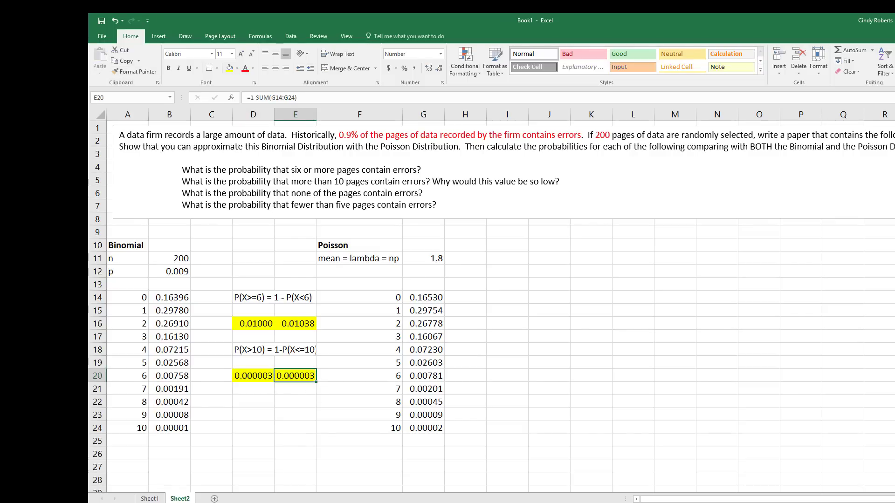
drag(252, 374, 295, 378)
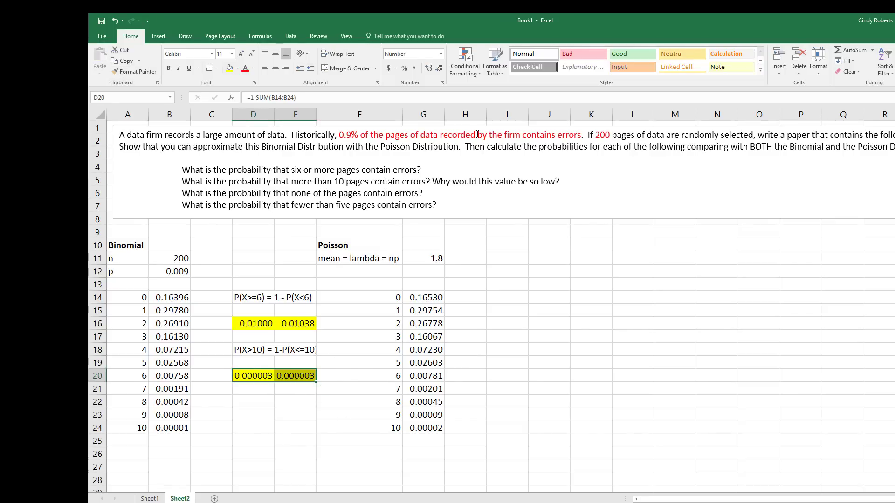
click(429, 68)
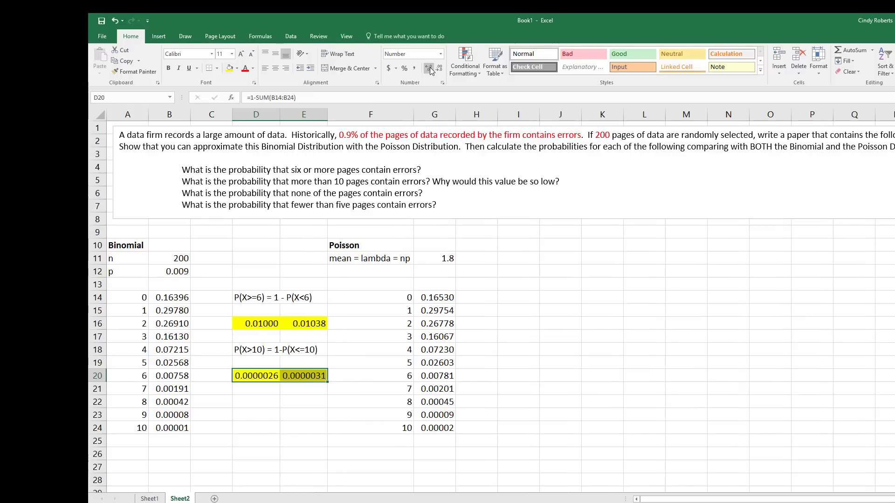
click(332, 400)
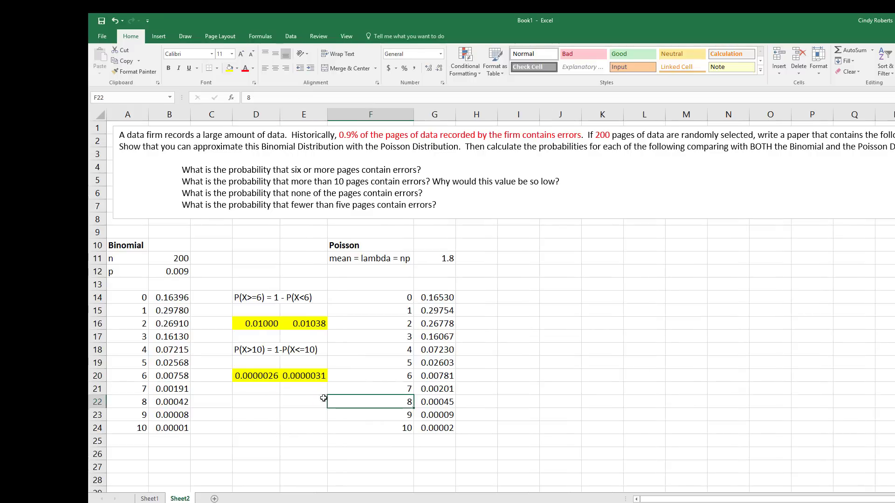
click(266, 401)
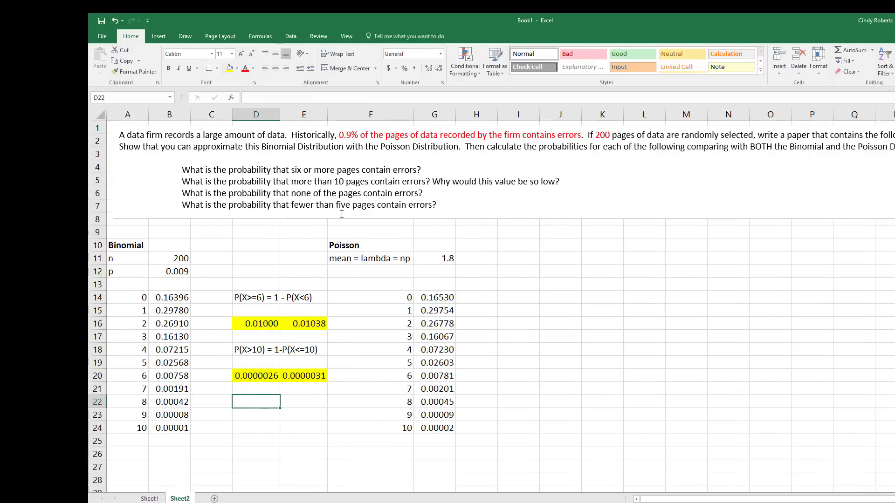
Highlight the P(X=0) values 0.16396 in B14 and 0.16530 in G14 yellow
click(181, 298)
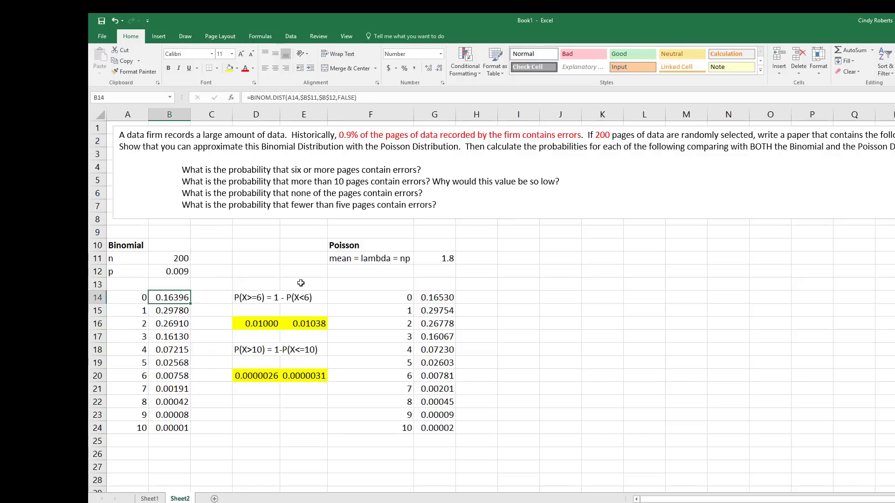
ctrl+click(449, 298)
click(230, 68)
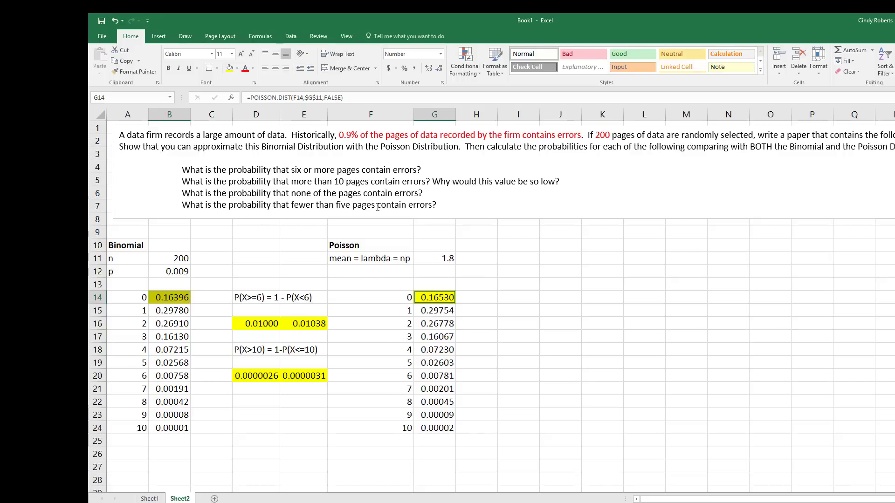
Label D22 'P(X<5)' and enter the Binomial sum =SUM(B14:B18) in D23, giving 0.96431
click(251, 401)
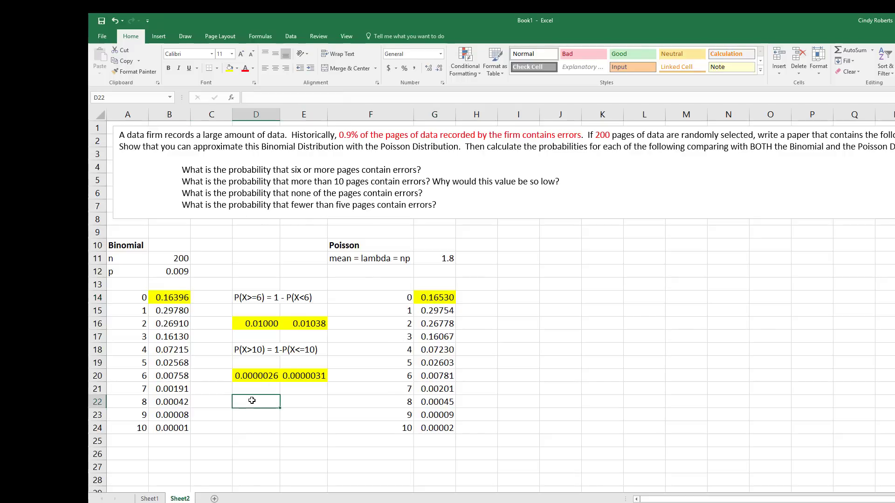
text(P)
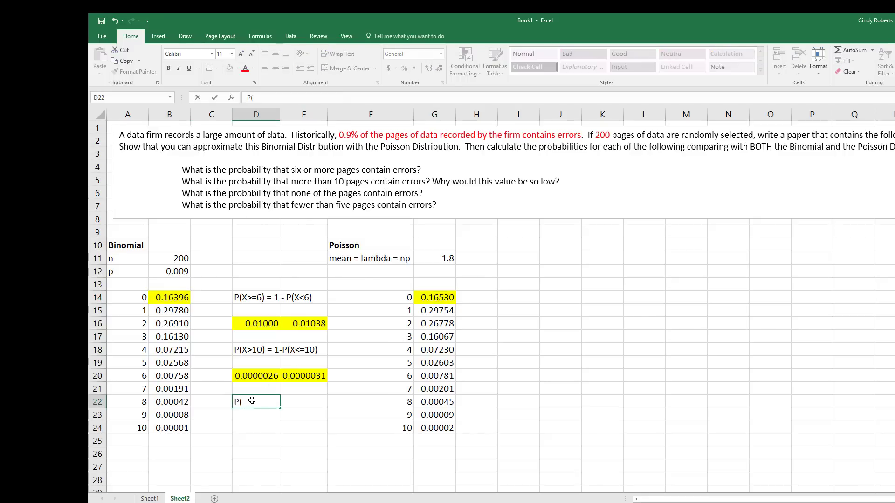
text((X<5)
key(Return)
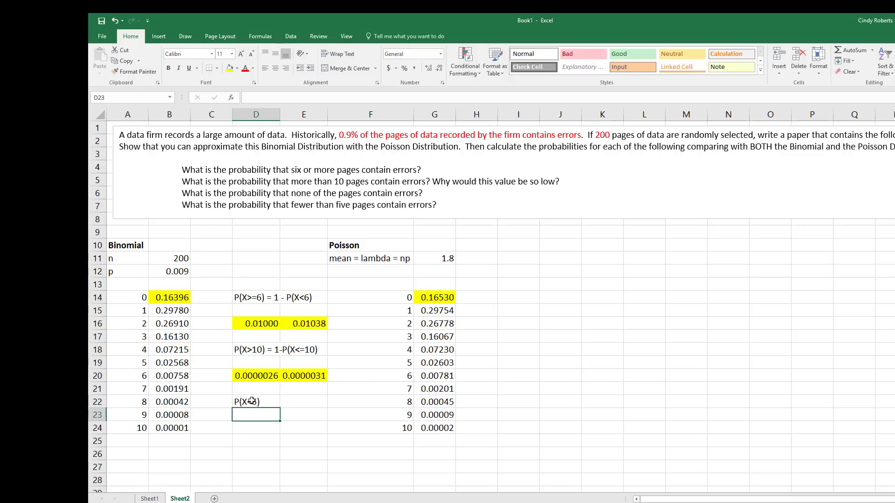
text(=sum()
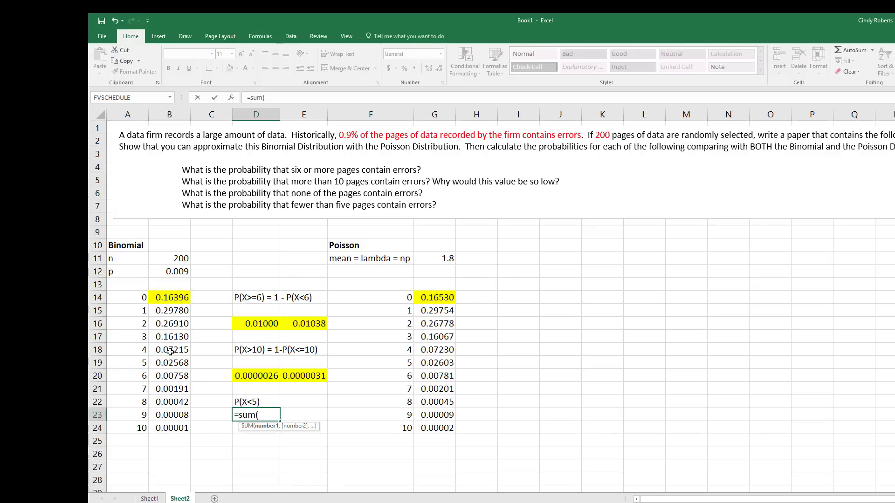
drag(170, 351, 170, 298)
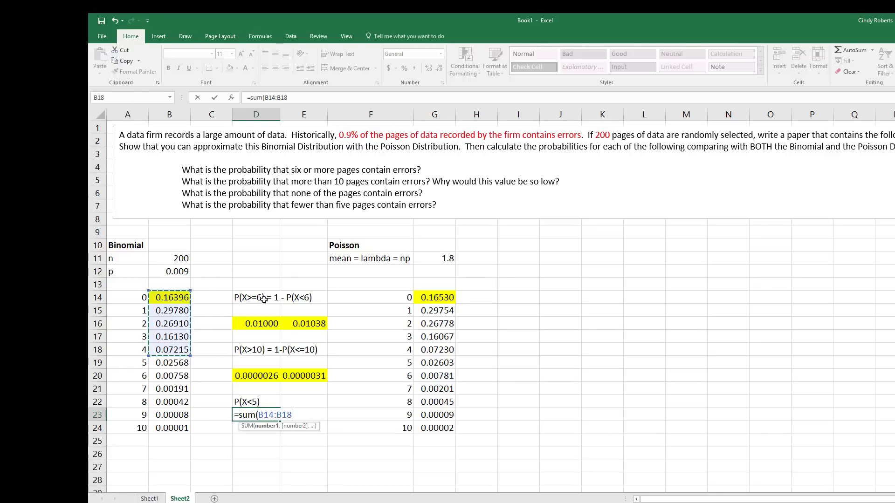
key(Return)
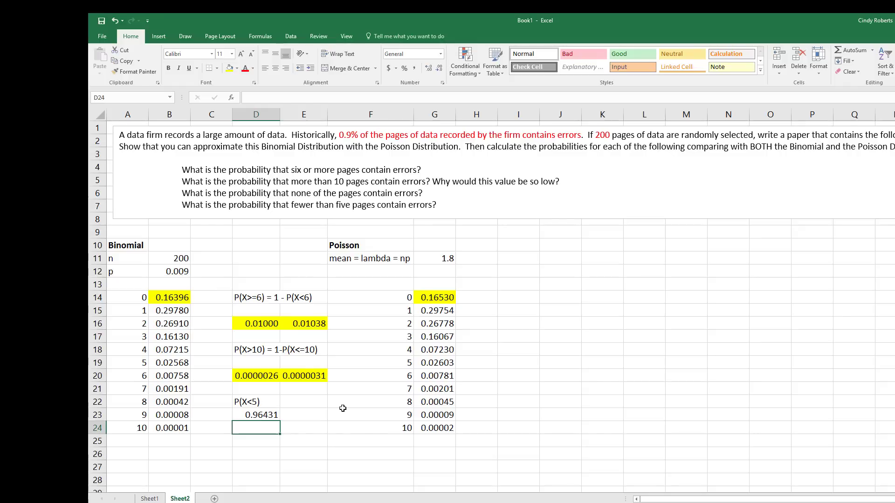
click(303, 415)
Enter the Poisson P(X<5) formula =SUM(G14:G18) in E23, giving 0.96359
text(=sum()
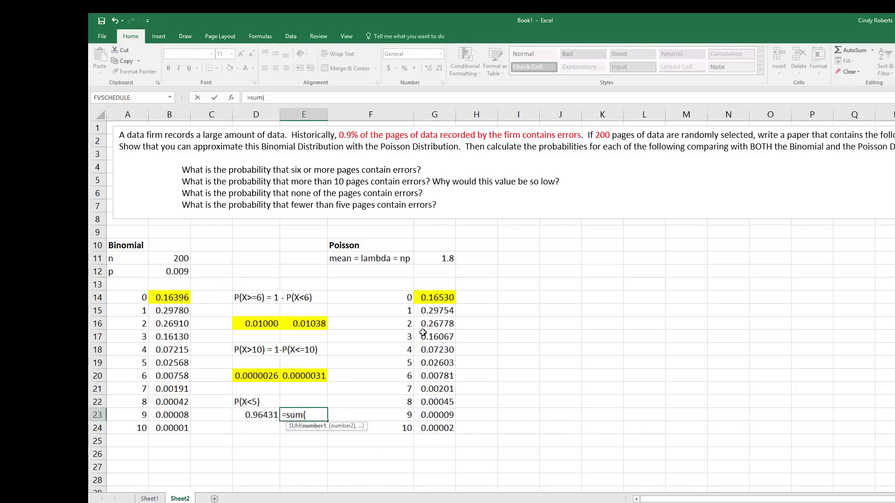
drag(437, 301, 433, 349)
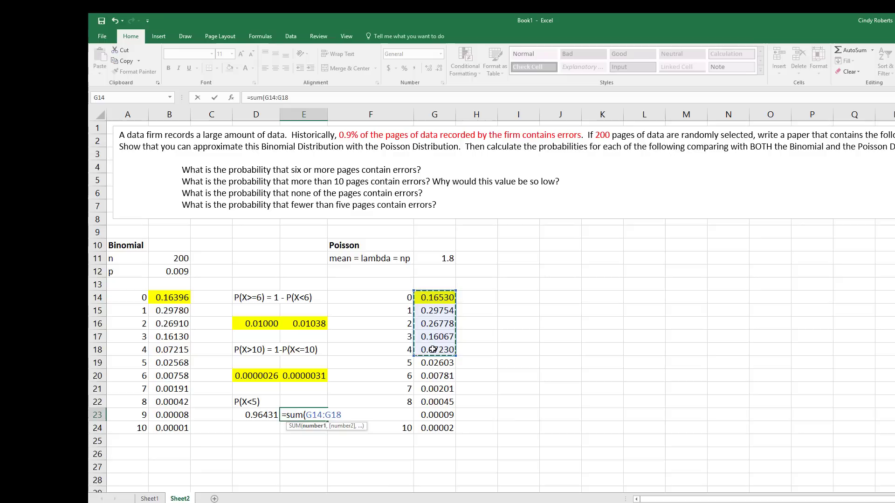
key(ctrl+Return)
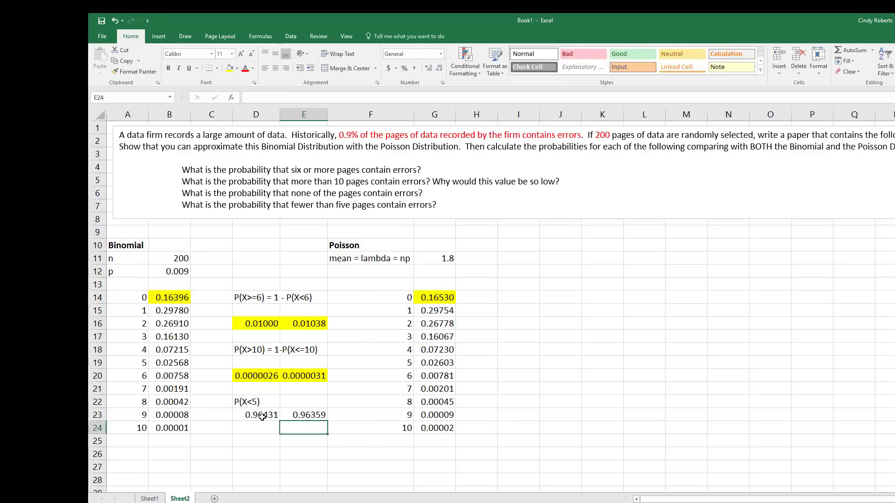
Fill both P(X<5) answers in D23:E23 yellow, then check the n and p values
drag(261, 416, 290, 418)
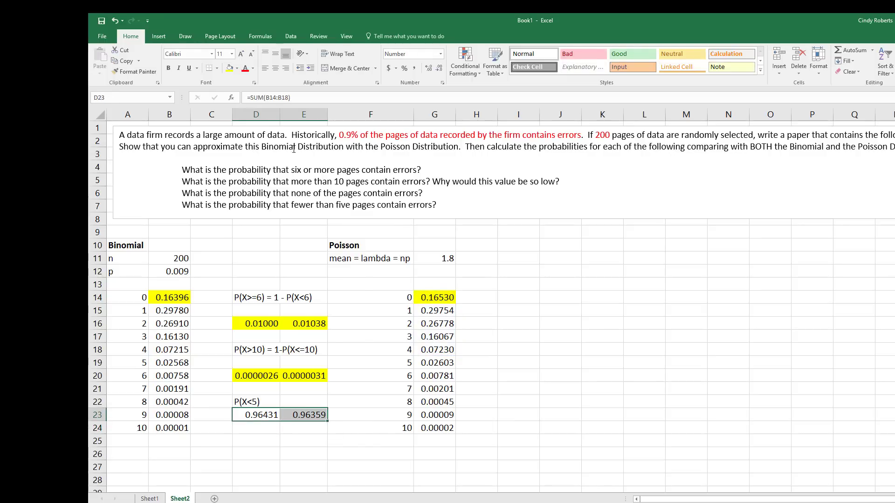
click(229, 68)
click(500, 312)
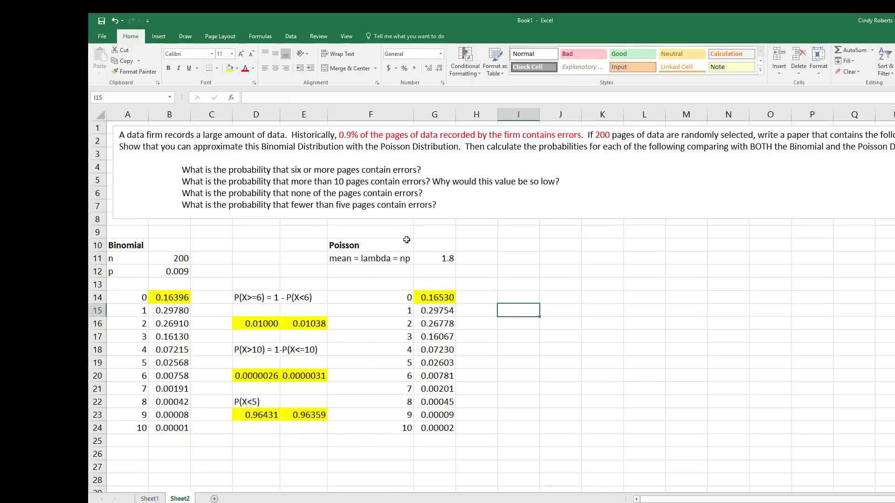
click(185, 274)
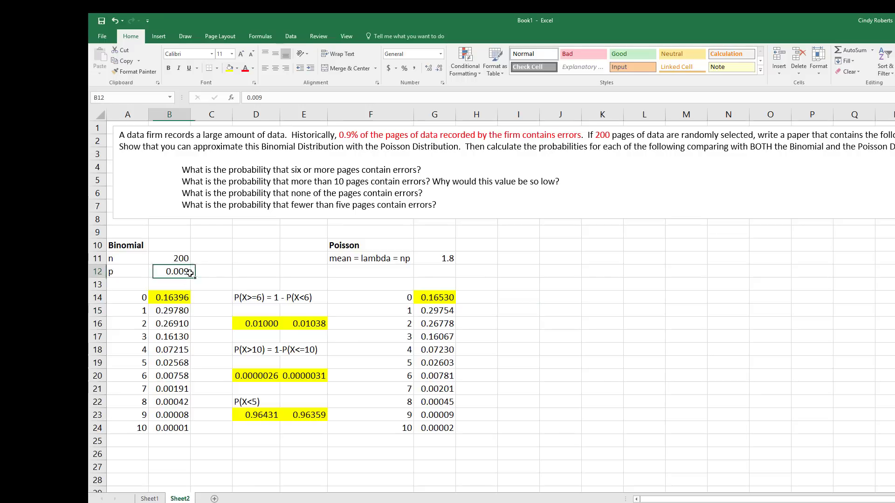
click(171, 258)
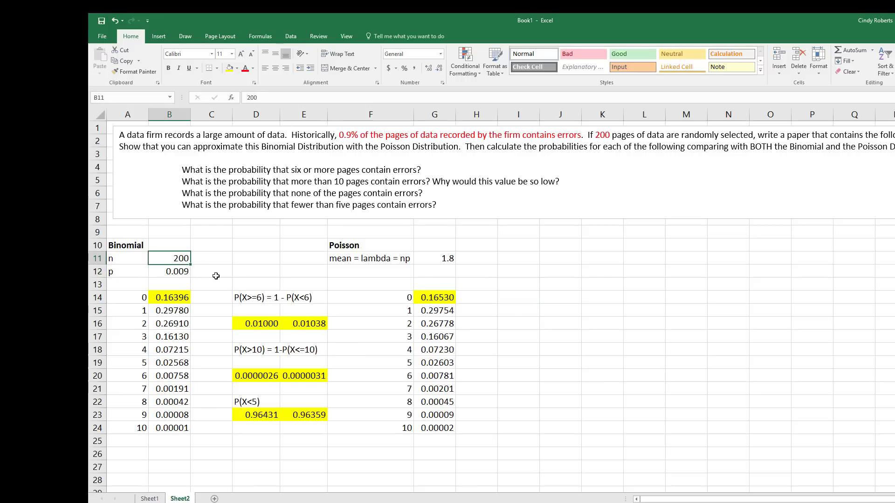